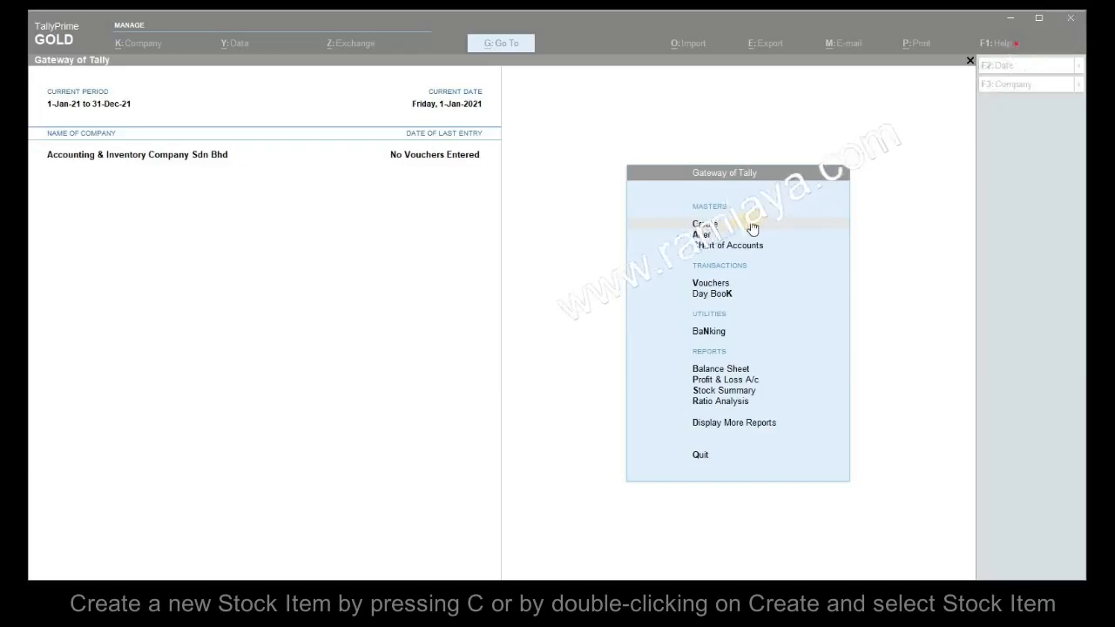
Start creating a new stock item and set its configuration to show more and all configurations
double_click(753, 225)
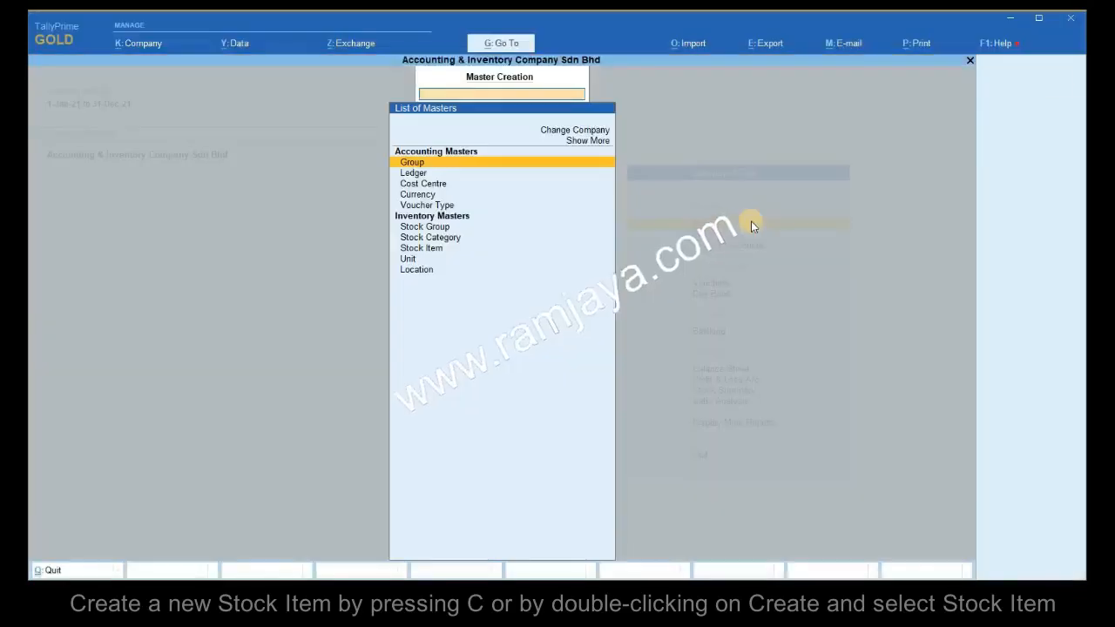
click(531, 248)
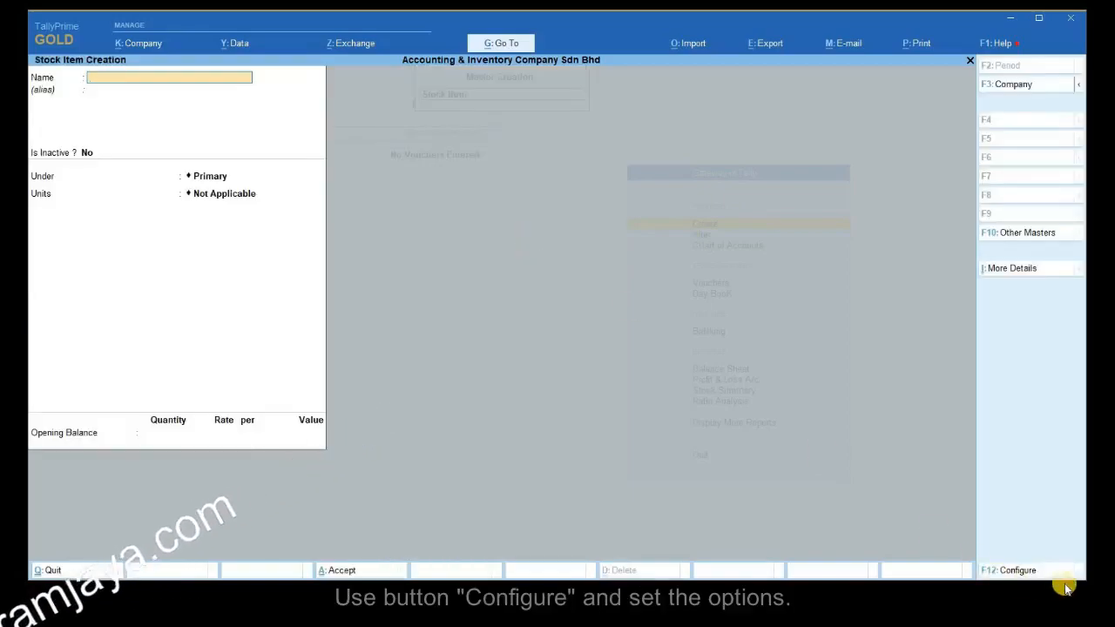
click(1054, 573)
double_click(515, 269)
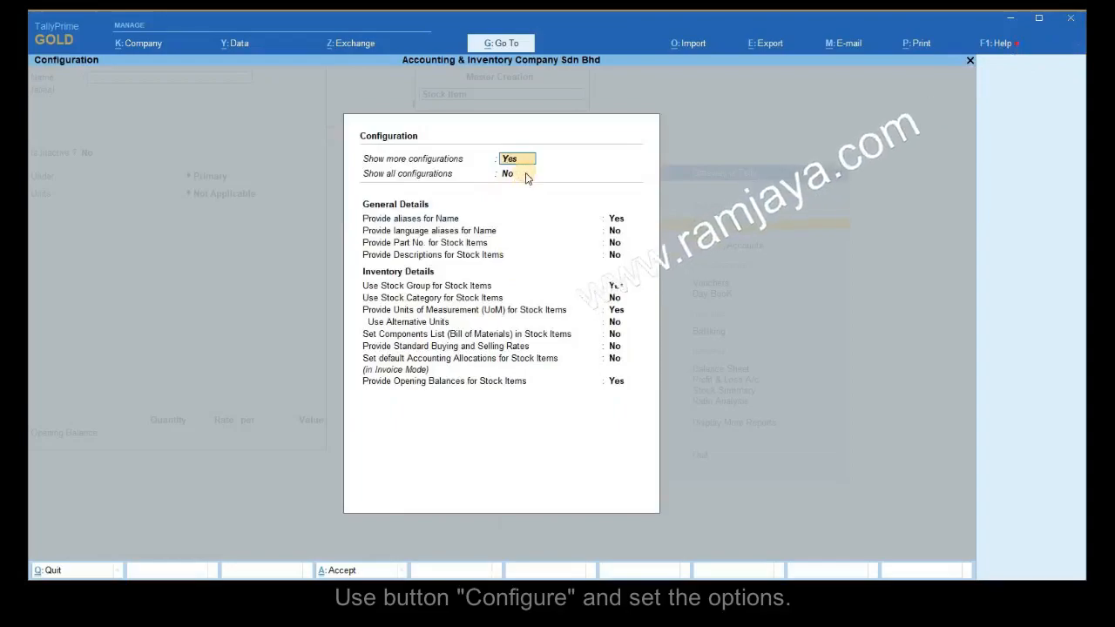
double_click(525, 175)
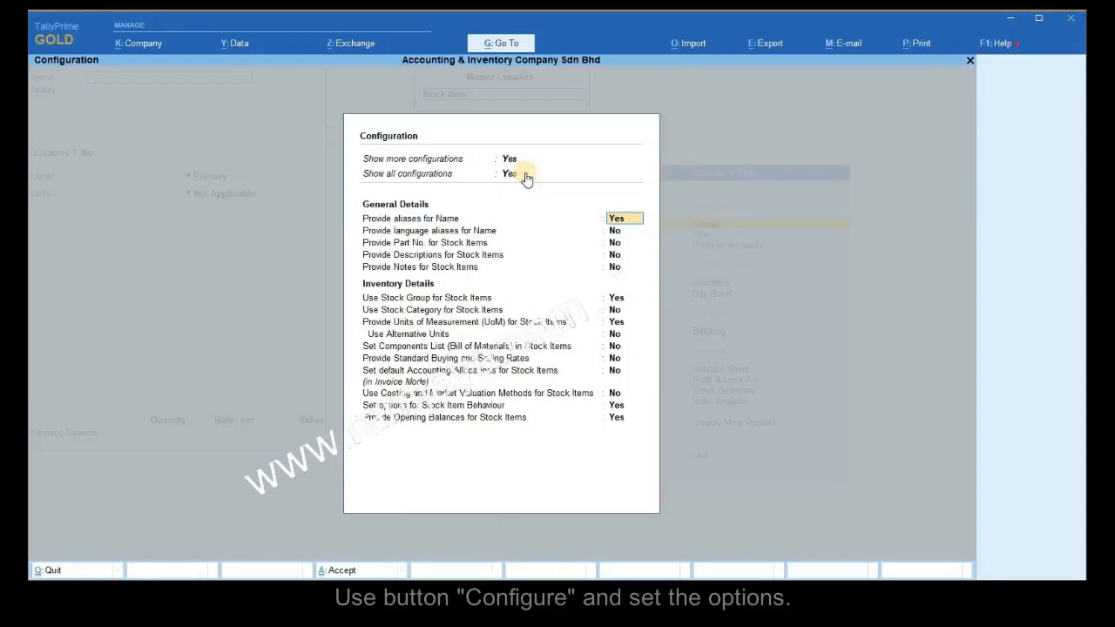
Enable descriptions, stock category, alternative units, standard buying and selling rates, and costing and market valuation methods for stock items
click(633, 256)
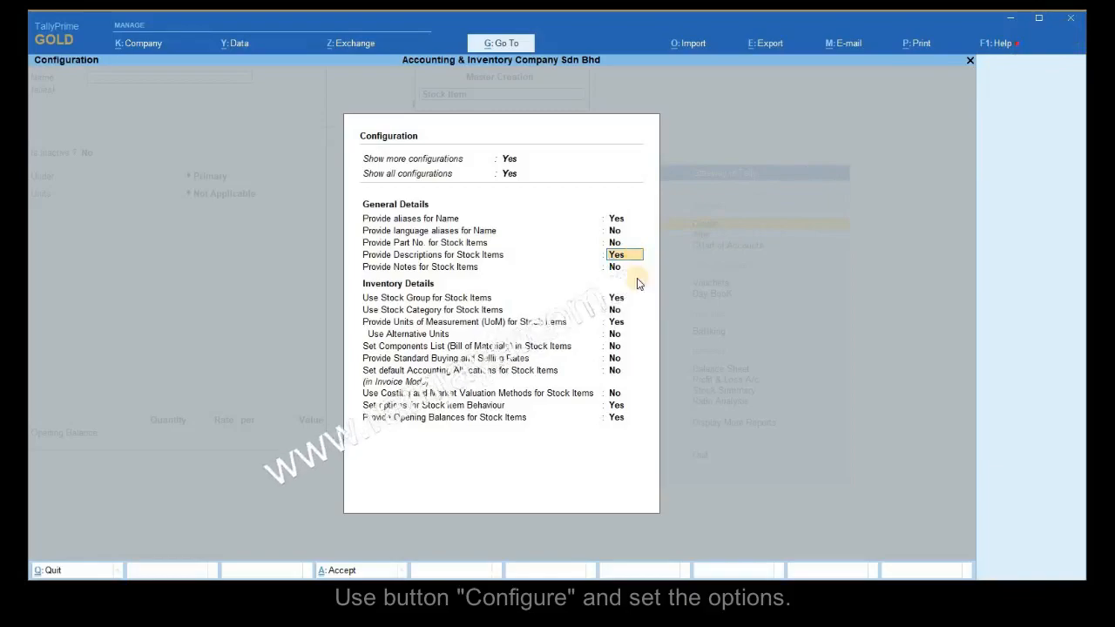
click(635, 311)
key(y)
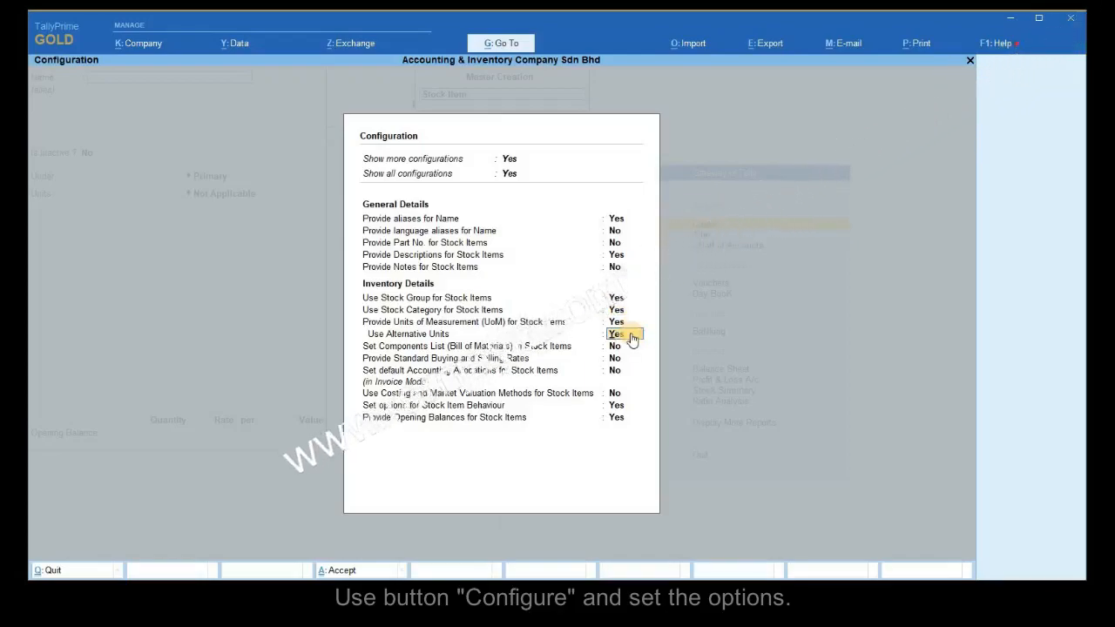
click(632, 359)
key(y)
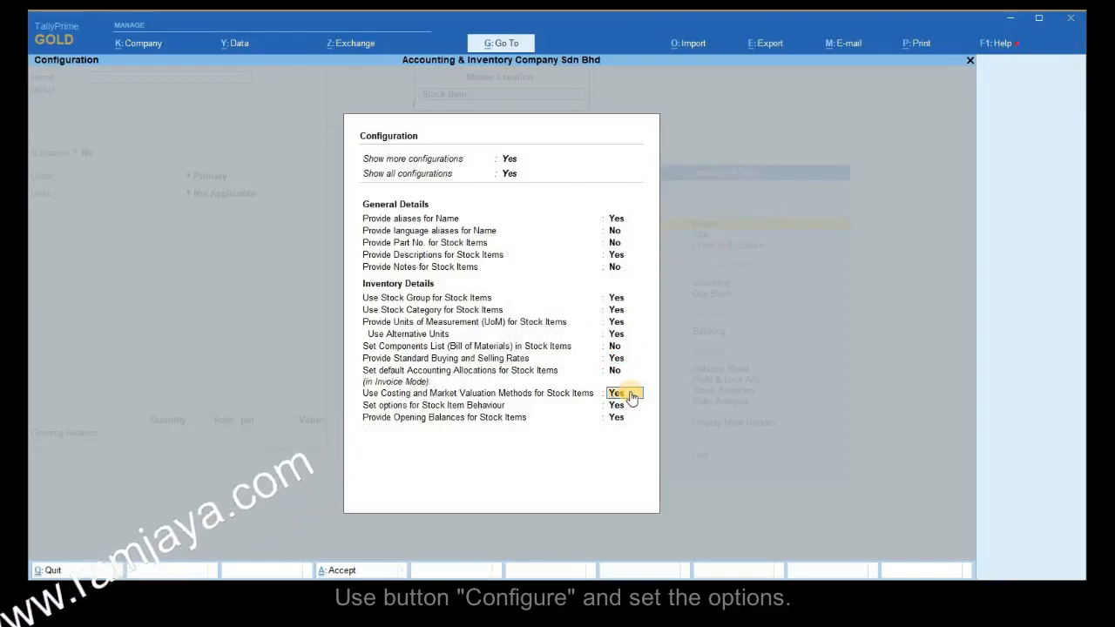
key(ctrl+a)
Name the stock item Dove Soap 50gms and give it the alias BS00001
text(Dove Soap 50gms)
key(Return)
text(BS00001)
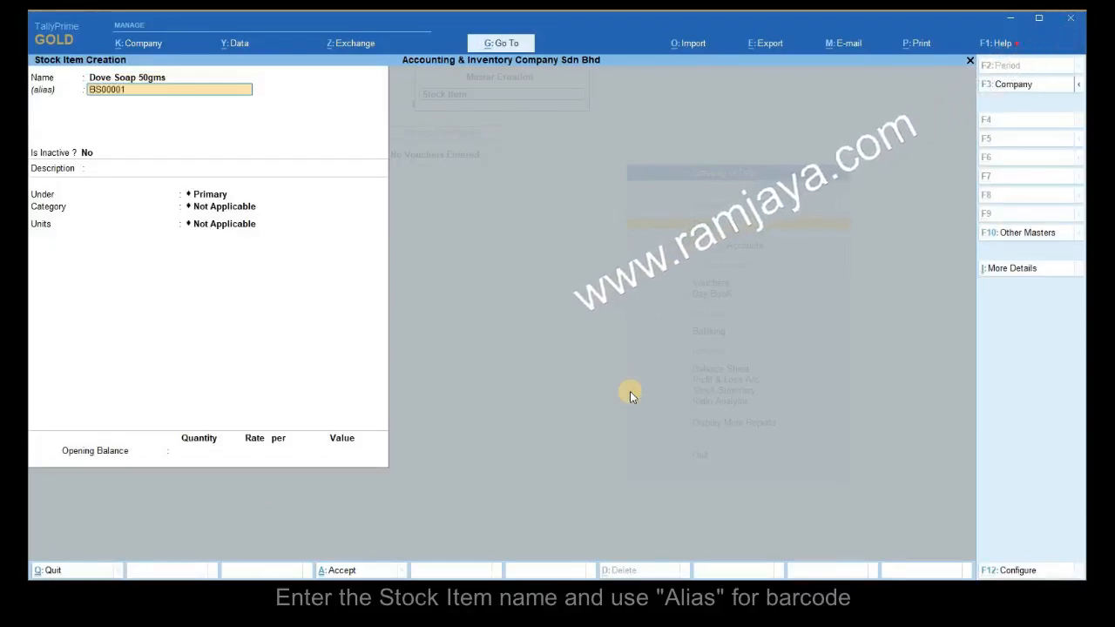
Classify the item under Bar Soaps with category Dove, using pcs as unit and bxs as alternate unit, with 1 bxs = 12 pcs
click(211, 194)
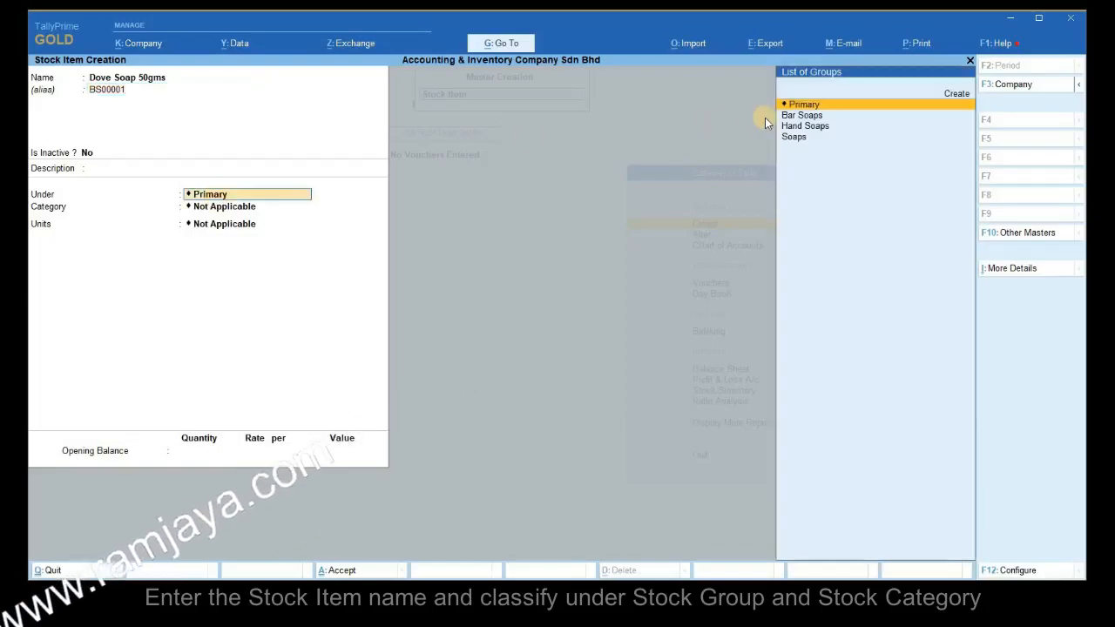
click(809, 116)
click(802, 114)
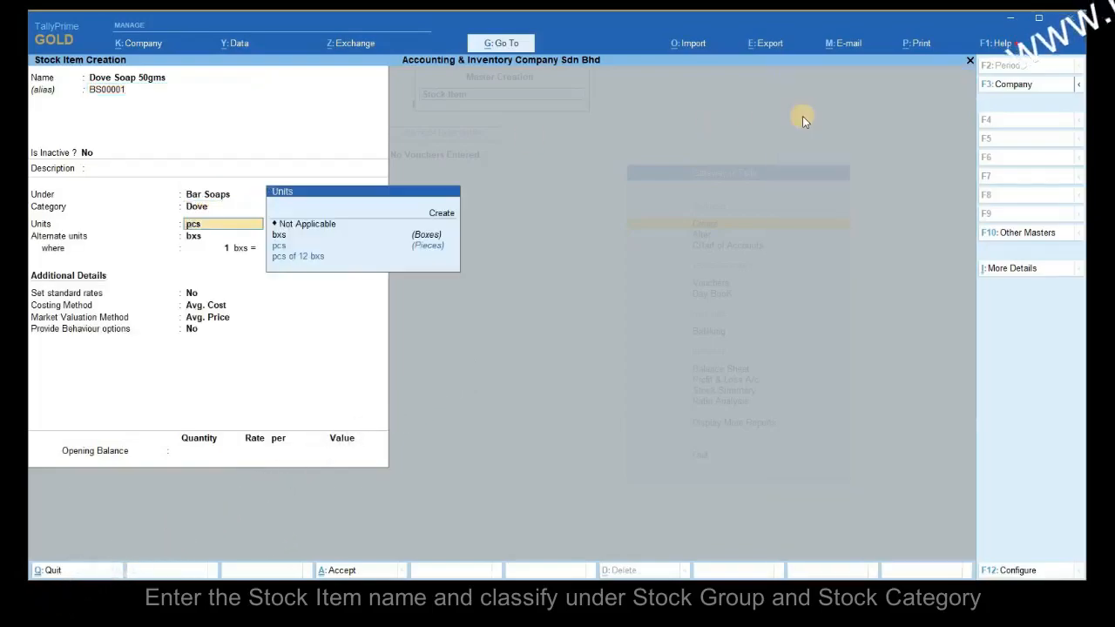
click(280, 246)
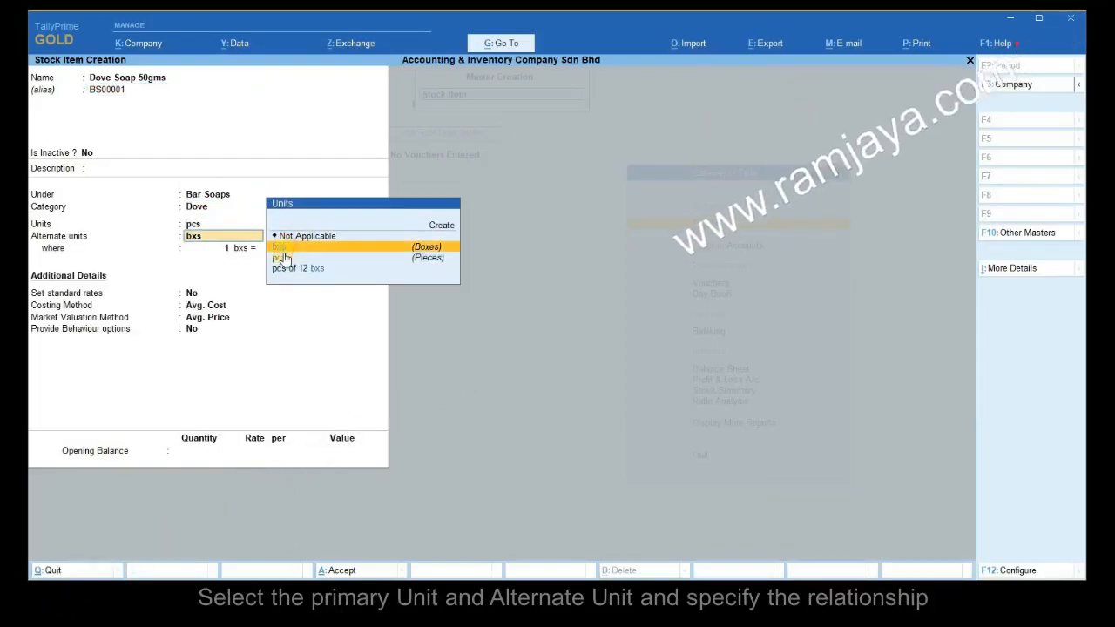
click(282, 248)
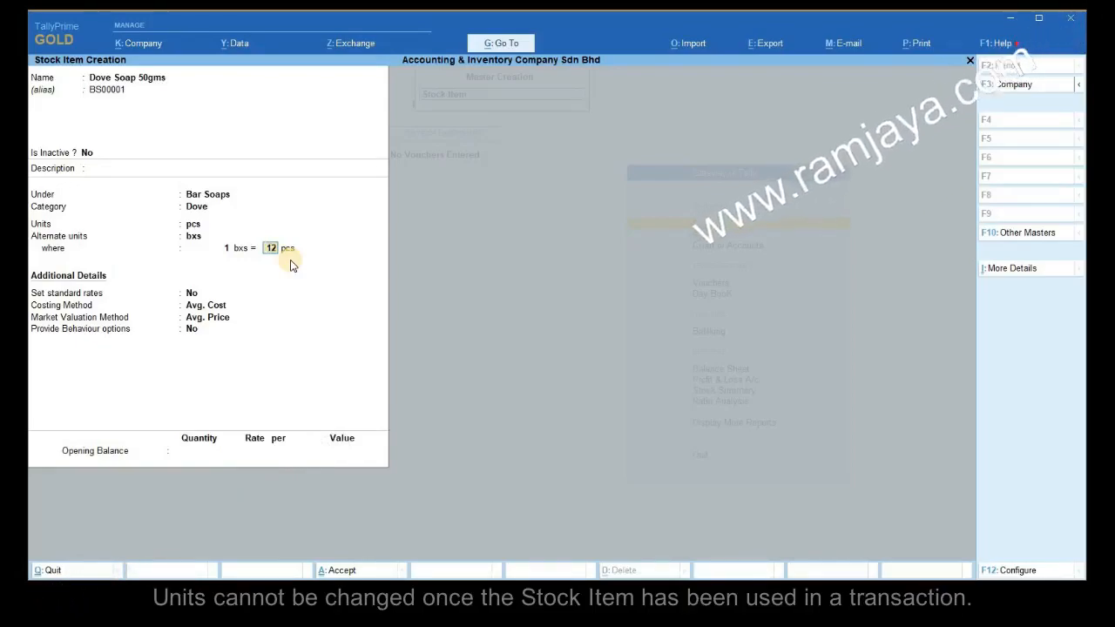
Enable standard rates for the item, with a standard cost of 2.00 and selling price of 5 per pcs from 1-Jan-21
click(196, 295)
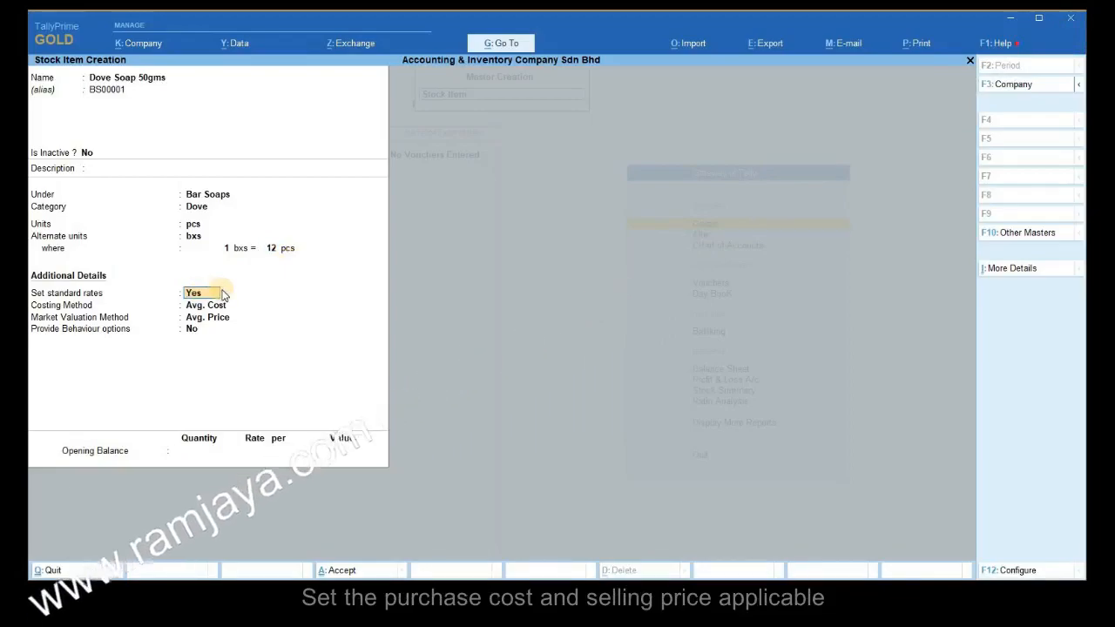
key(Return)
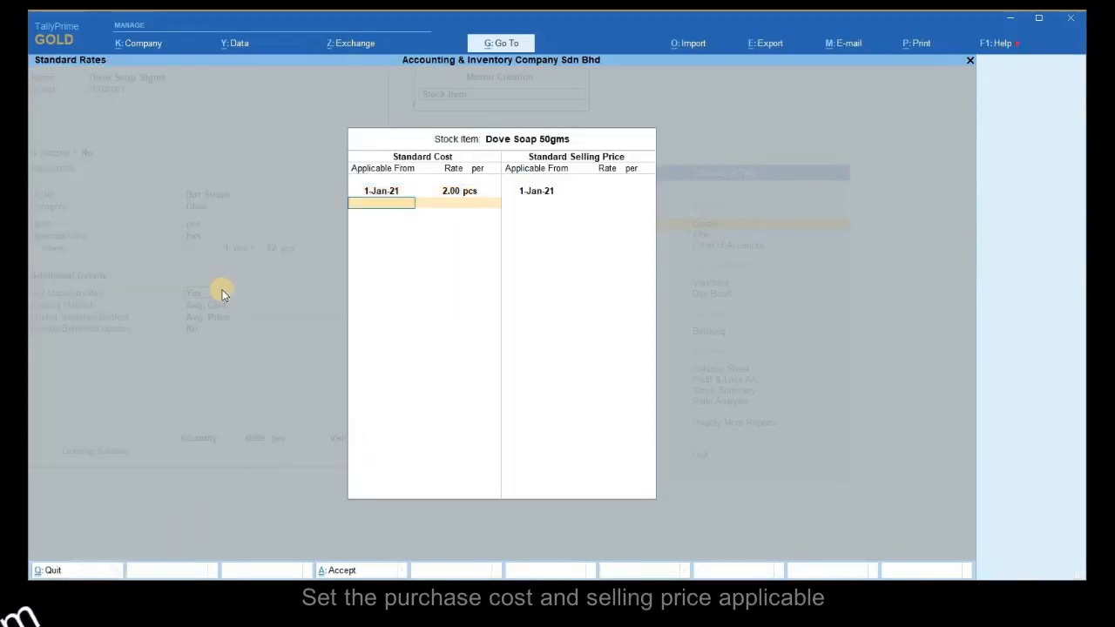
key(Return)
text(5)
key(Return)
key(Return)
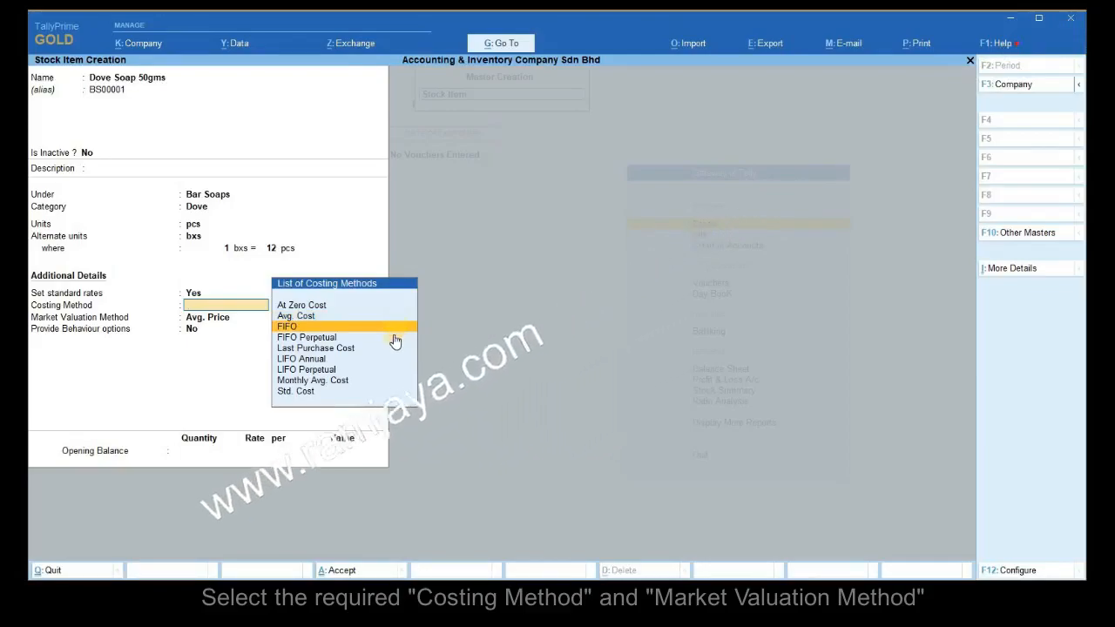
Review the available costing methods, choosing Avg. Cost for costing and Avg. Price for market valuation
key(Down)
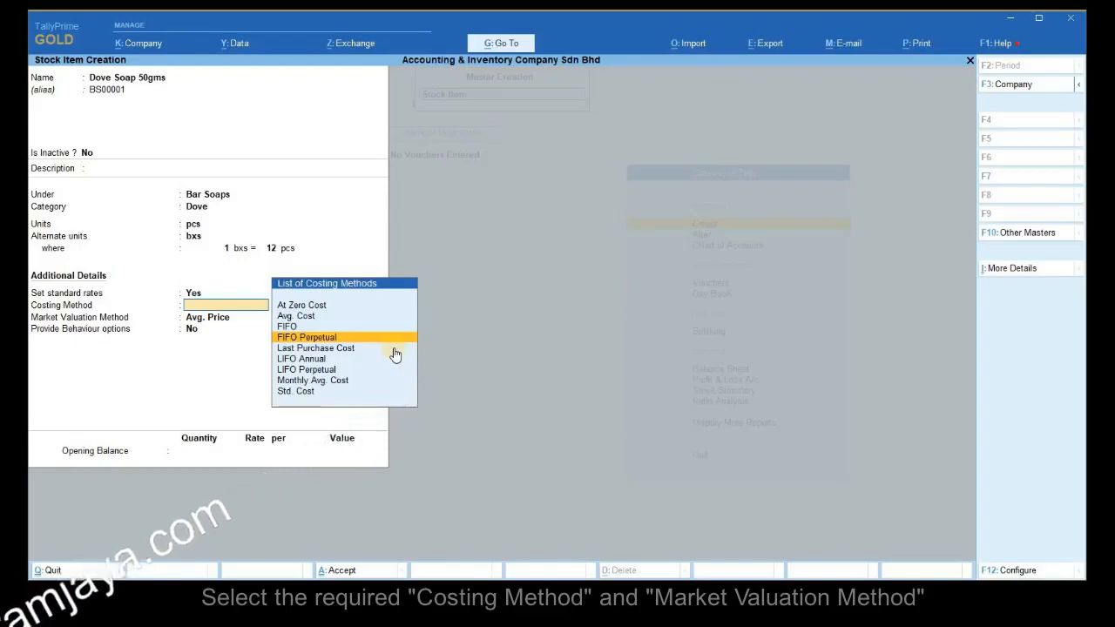
click(395, 349)
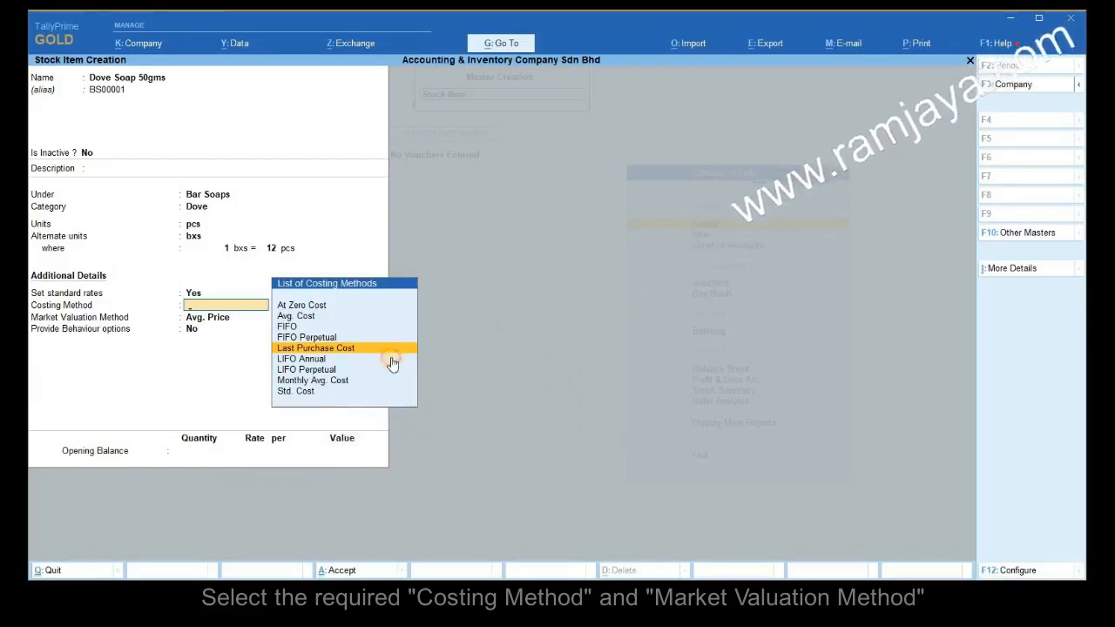
click(390, 361)
click(390, 371)
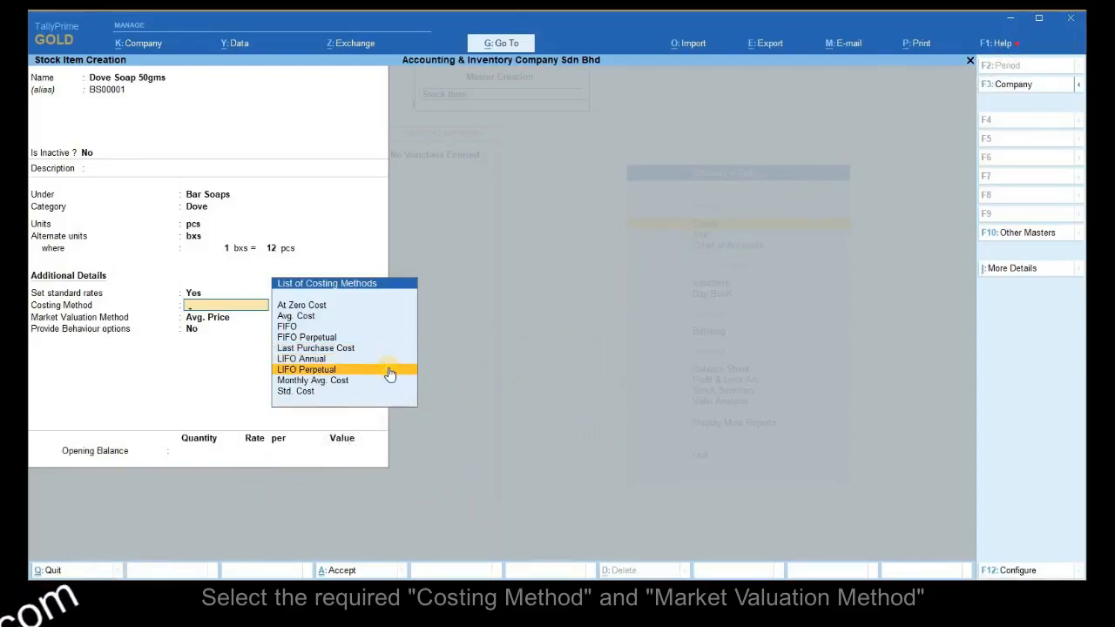
click(390, 381)
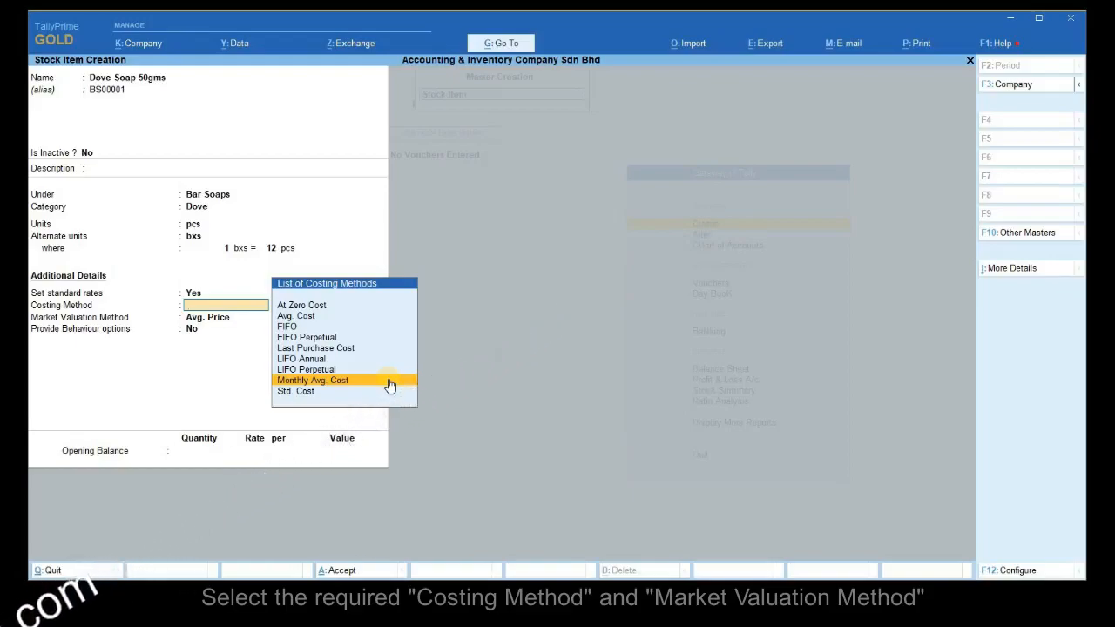
click(390, 398)
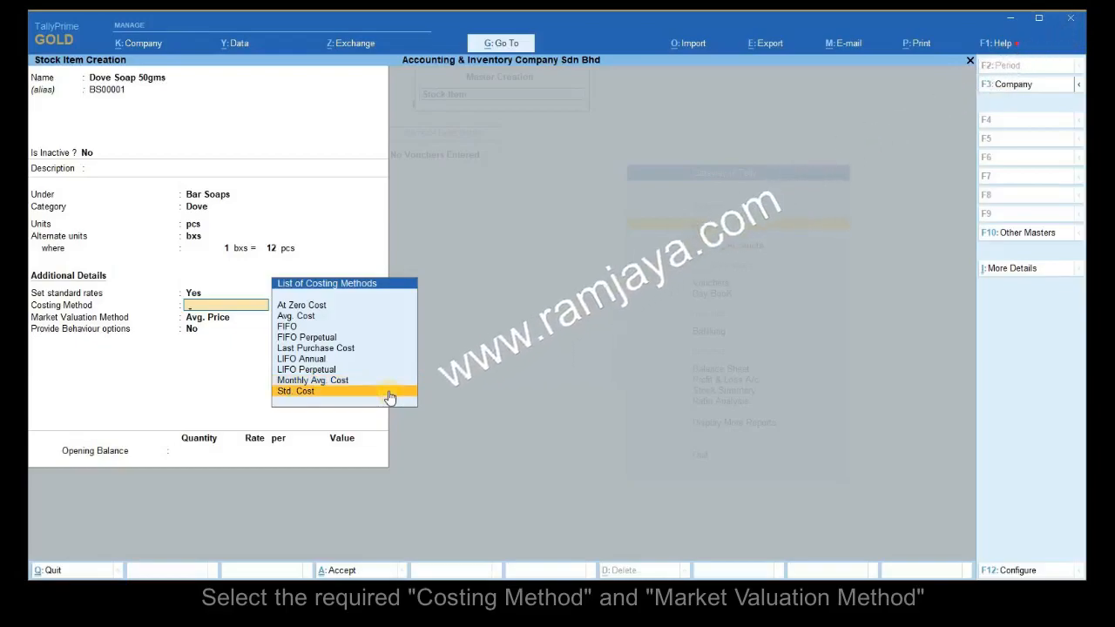
click(342, 319)
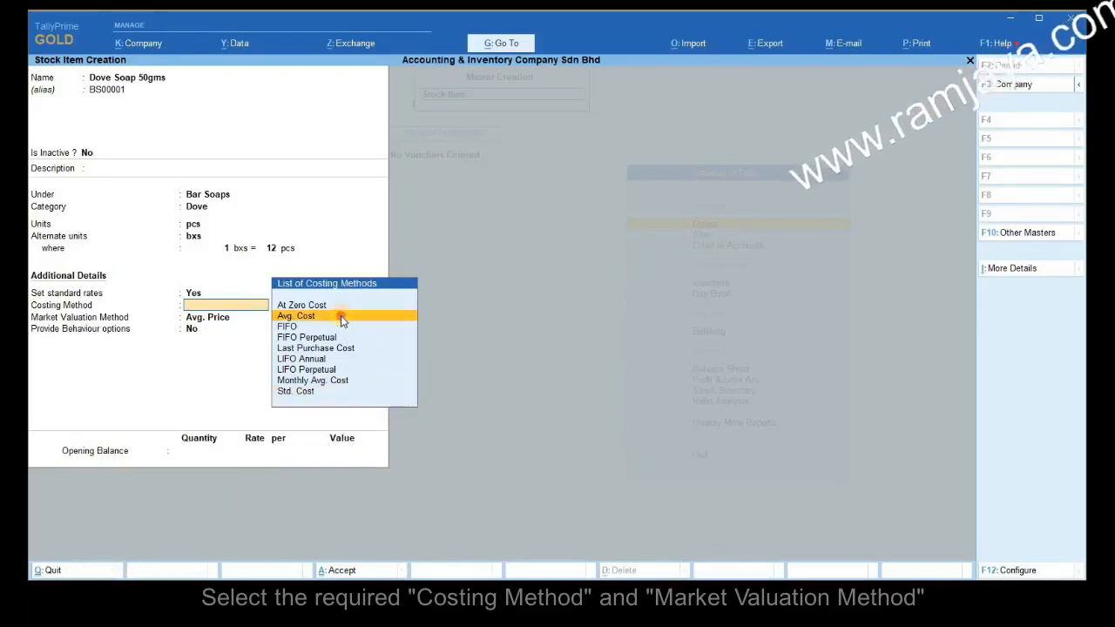
click(340, 319)
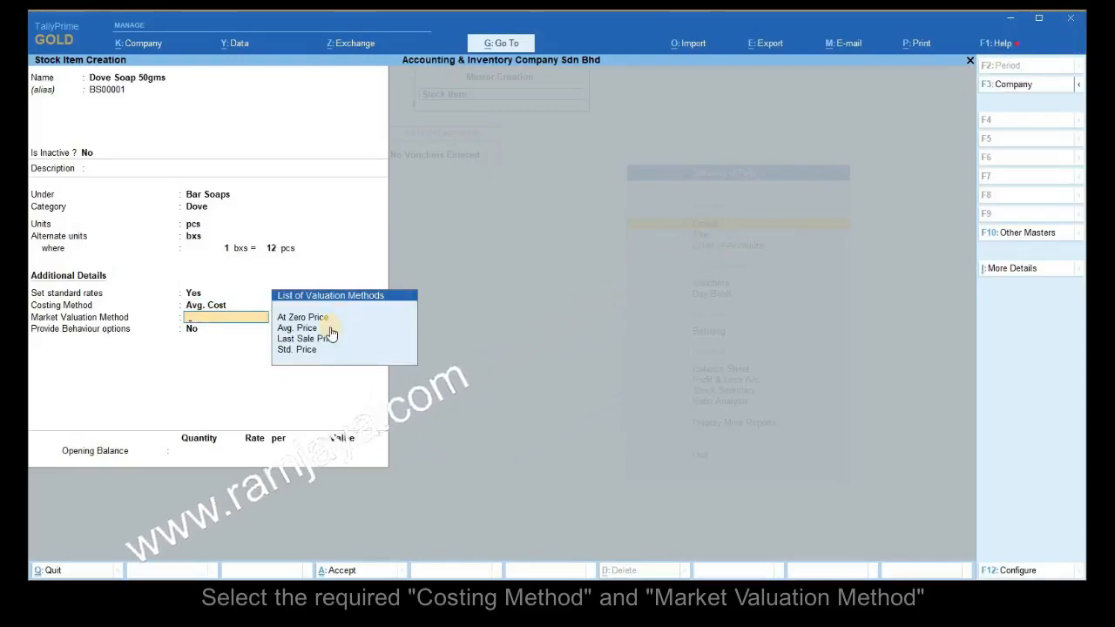
click(331, 329)
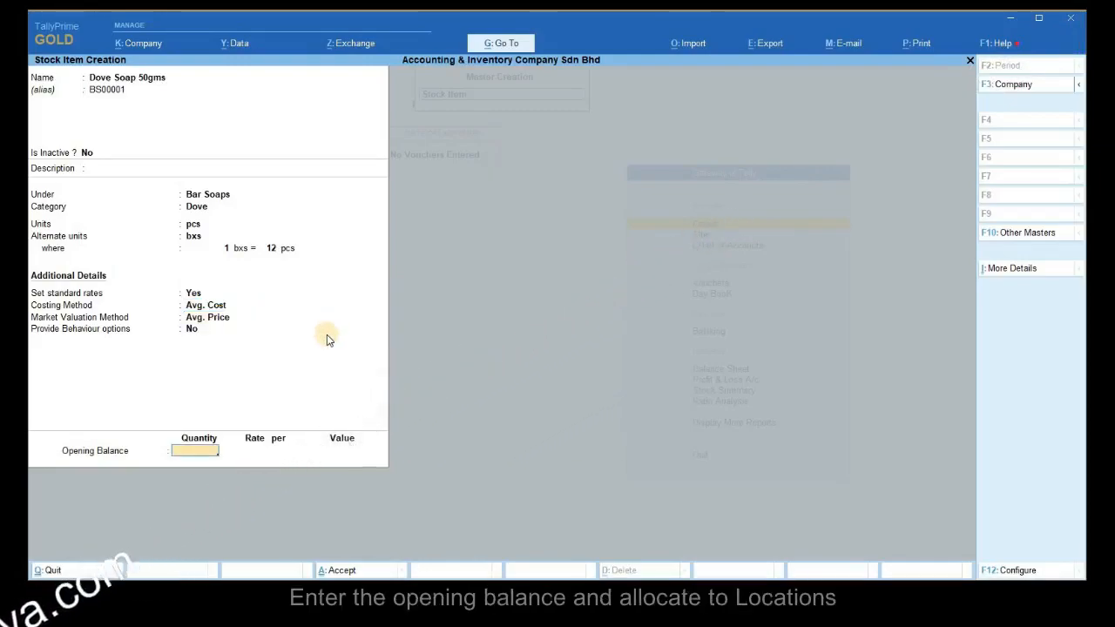
Enter an opening balance of 100 pcs and allocate 70 pcs to Main Location at a rate of 2.00
key(Return)
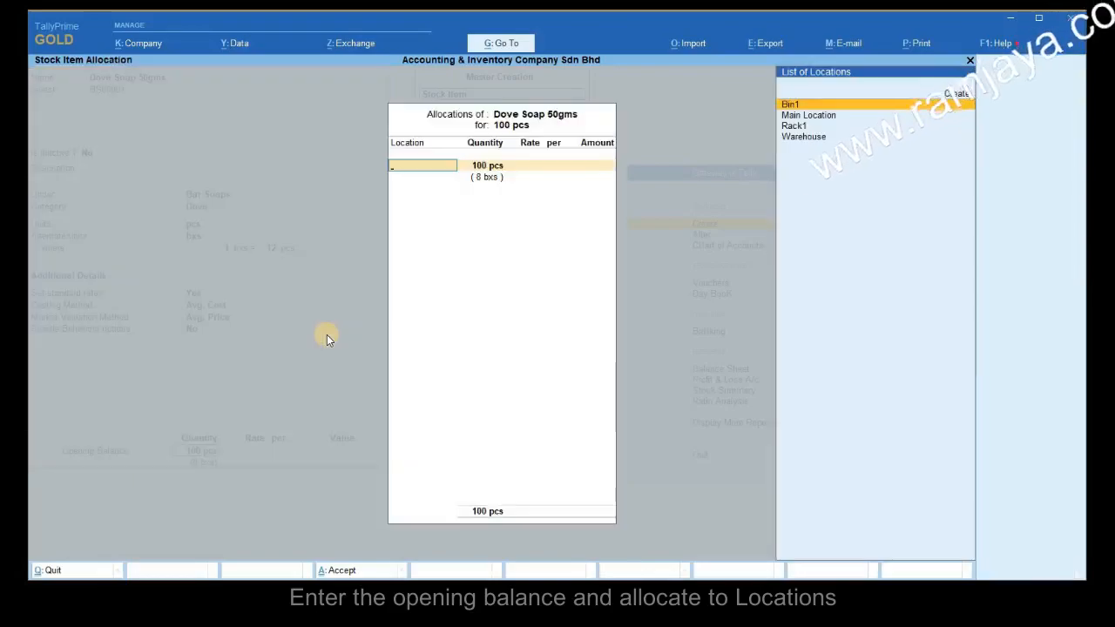
key(Down)
key(Return)
text(70)
key(Return)
text(2)
key(Return)
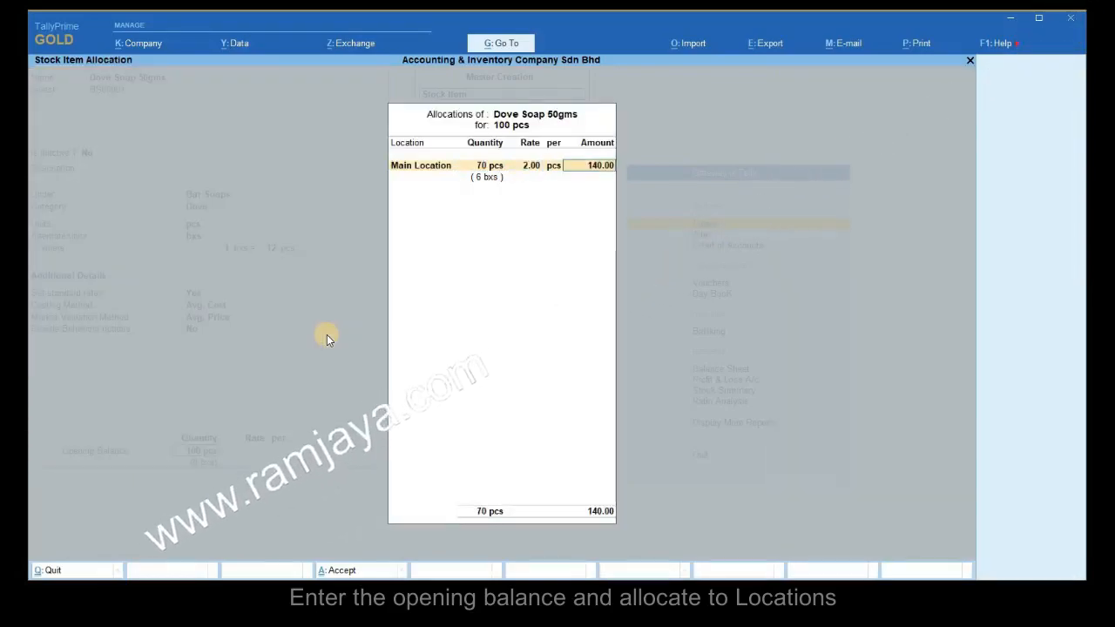
key(Return)
Allocate the remaining 30 pcs to Warehouse at a rate of 2.00 and save the stock item
key(Return)
key(Down)
key(Down)
key(Down)
key(Return)
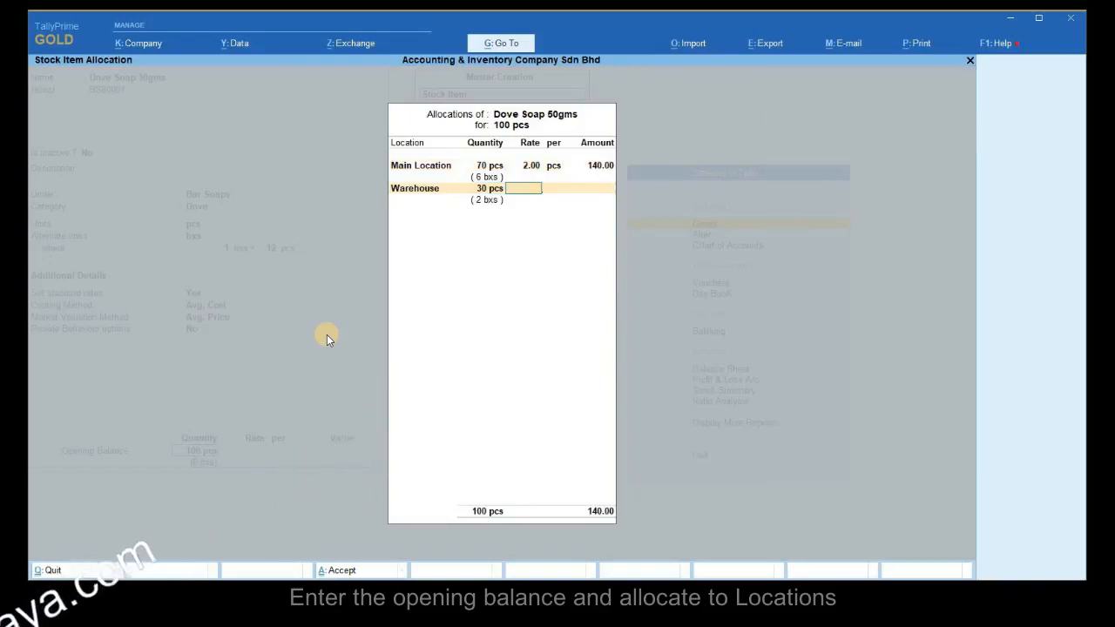
key(Return)
key(Return)
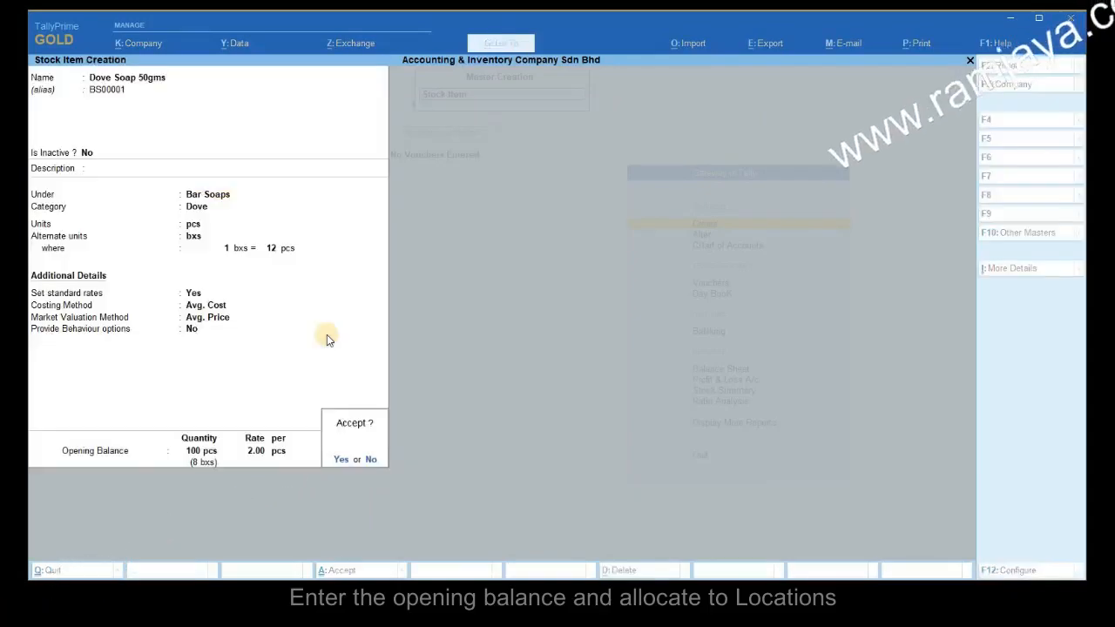
click(345, 460)
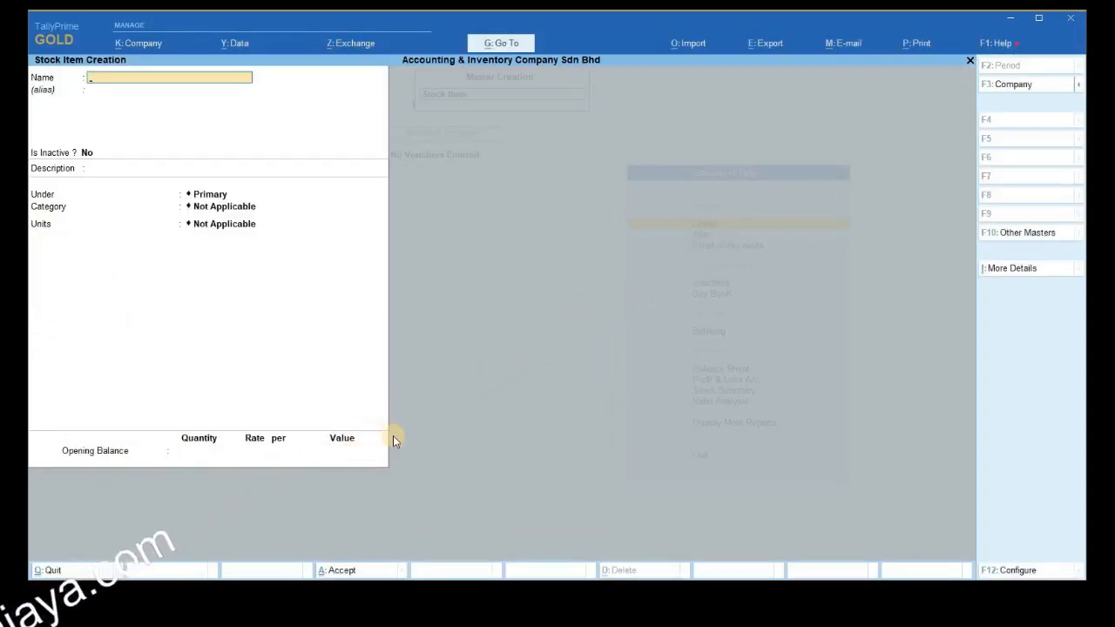
Leave stock item creation and open Multi Alter for all stock items from the Chart of Accounts
click(970, 63)
click(970, 62)
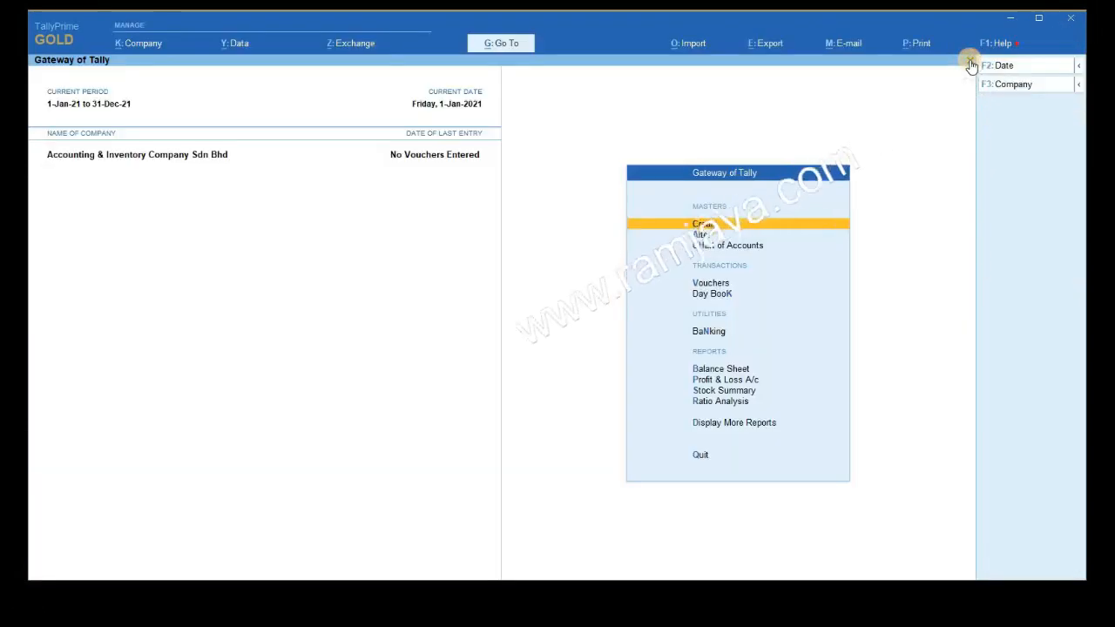
click(789, 247)
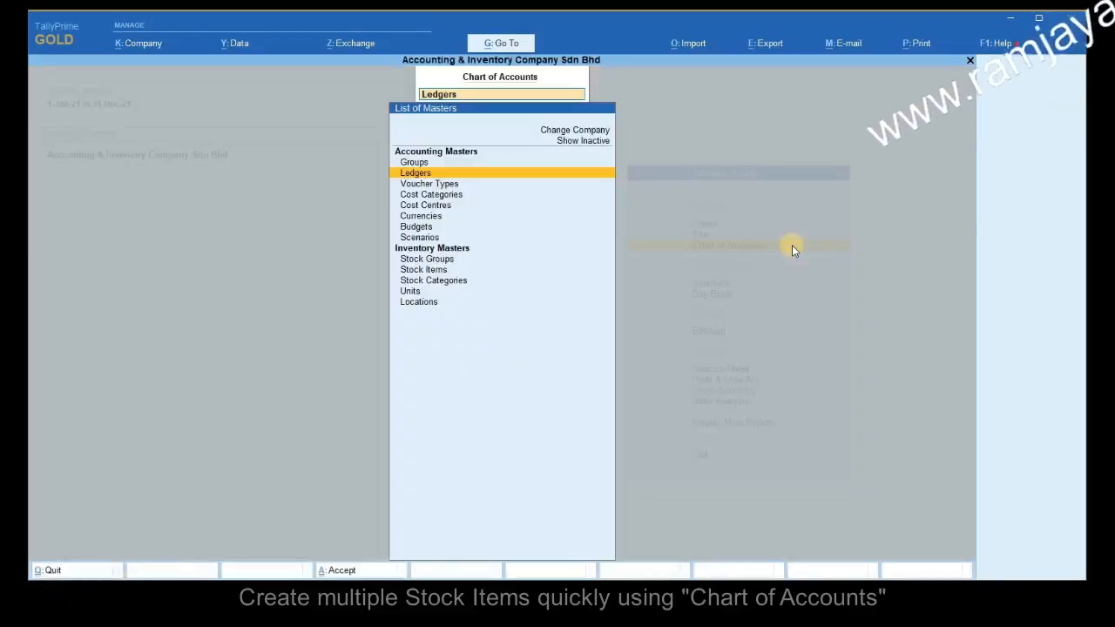
click(482, 270)
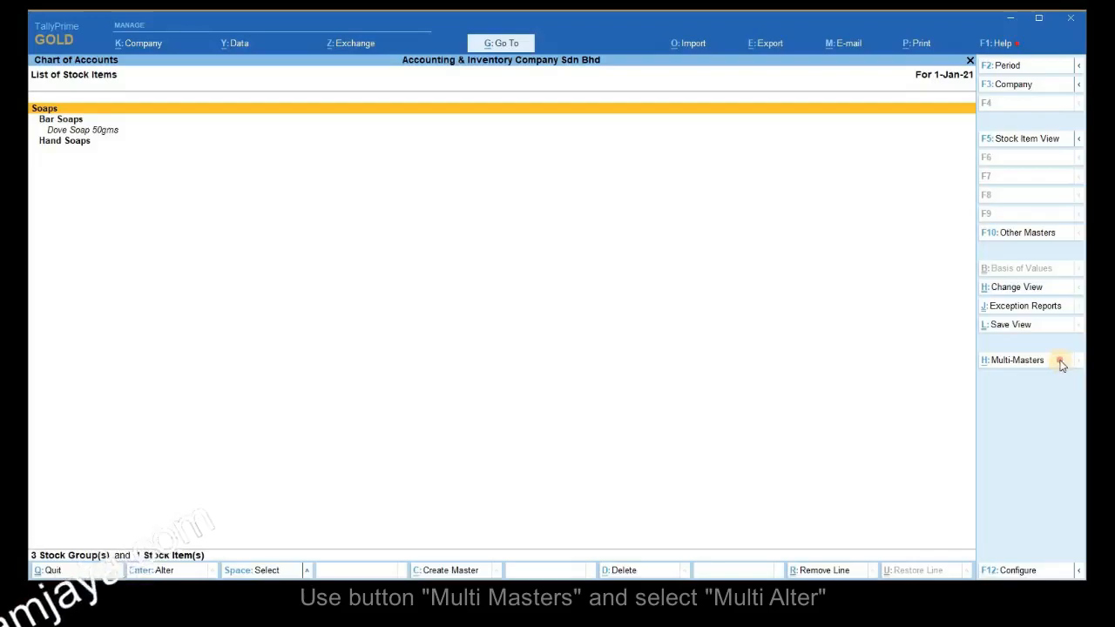
click(1016, 359)
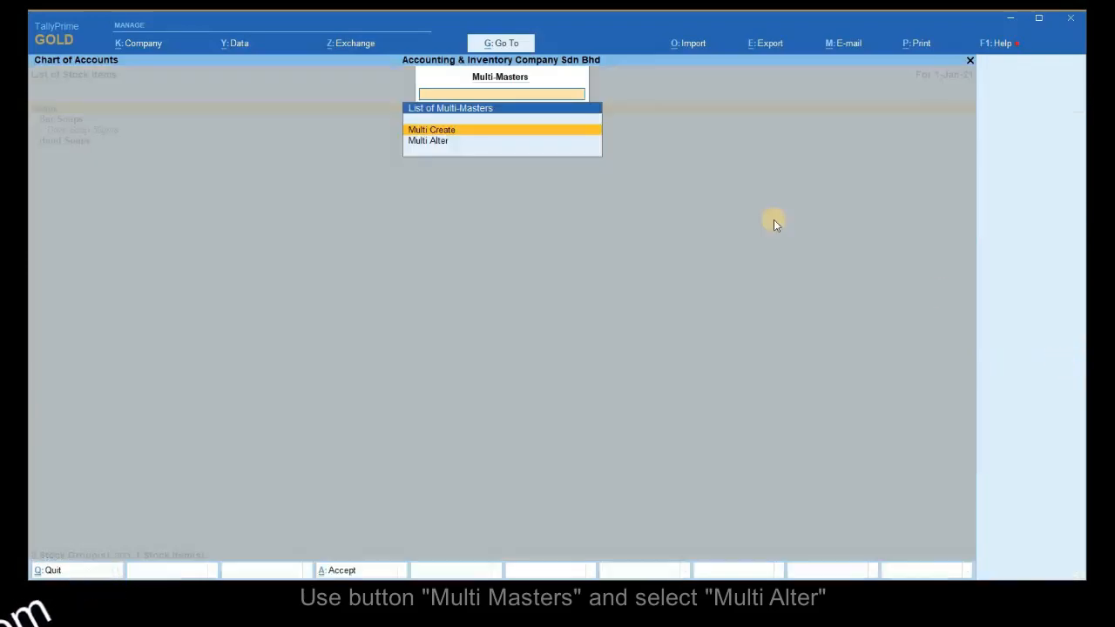
click(470, 142)
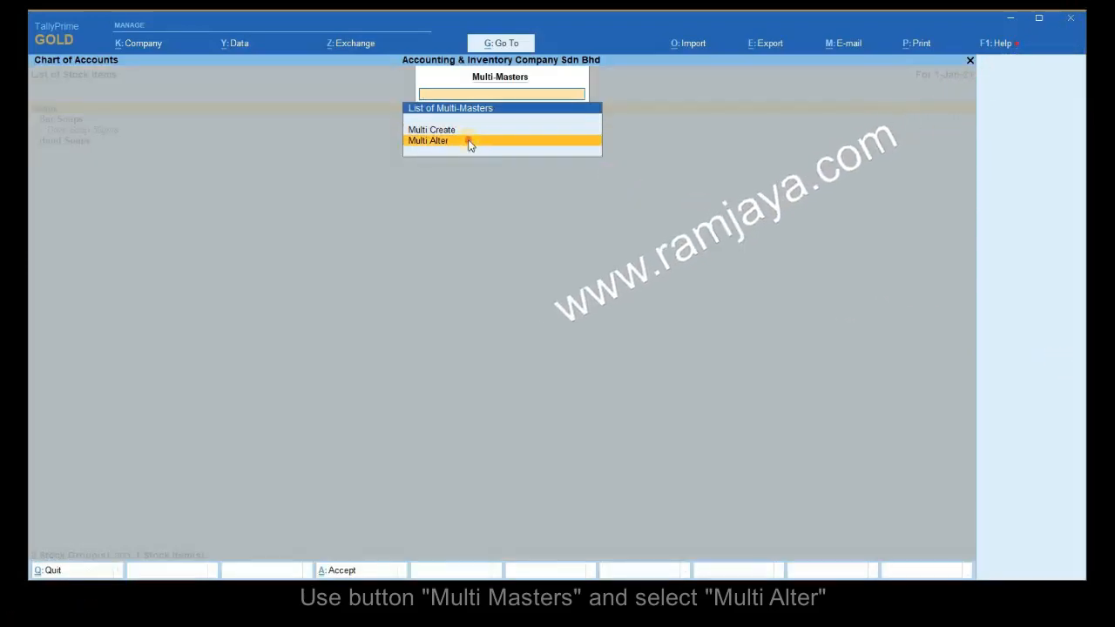
click(465, 146)
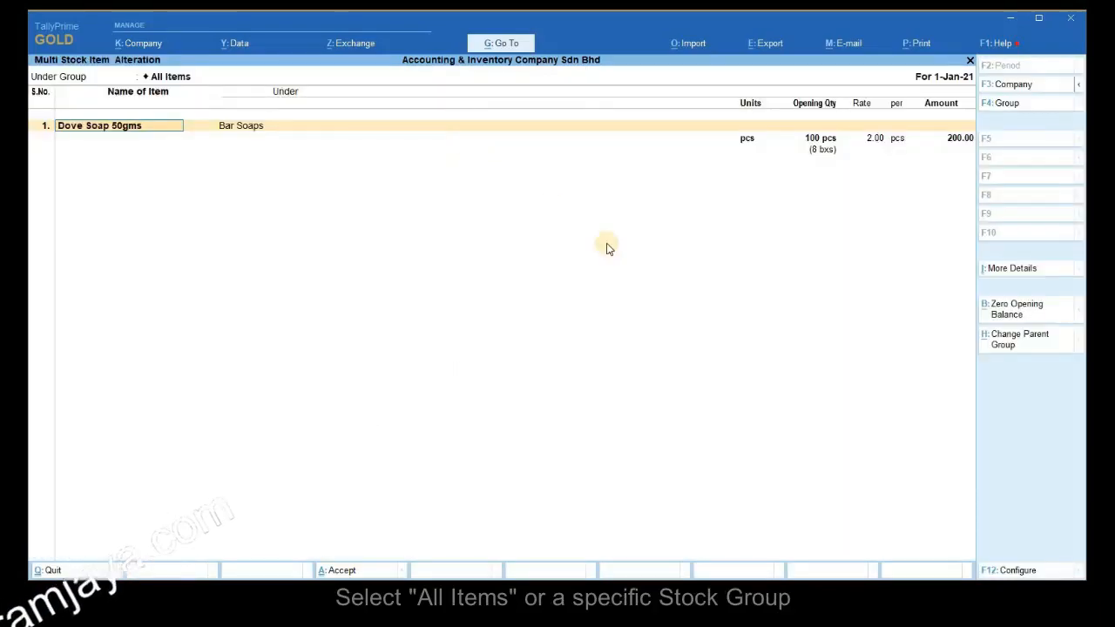
Configure the multi stock item alteration to show stock category details, without skipping the category column
click(1057, 571)
click(622, 337)
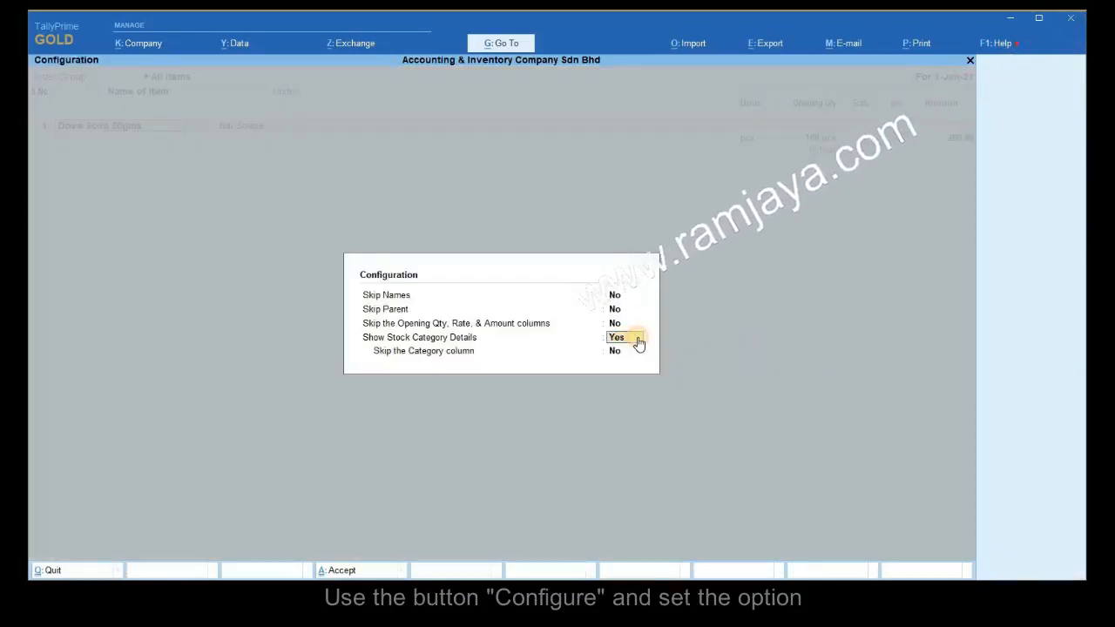
key(ctrl+a)
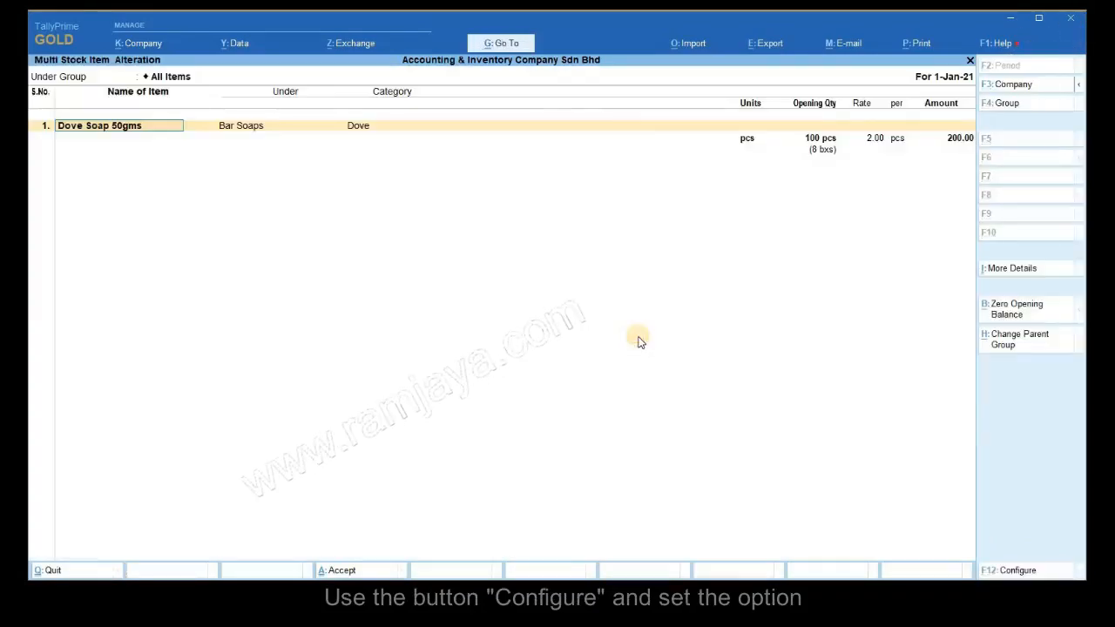
Add a new stock item named Au Organic under Bar Soaps, with category Dove and pcs as its unit
key(Return)
key(Return)
key(Return)
key(Return)
key(Return)
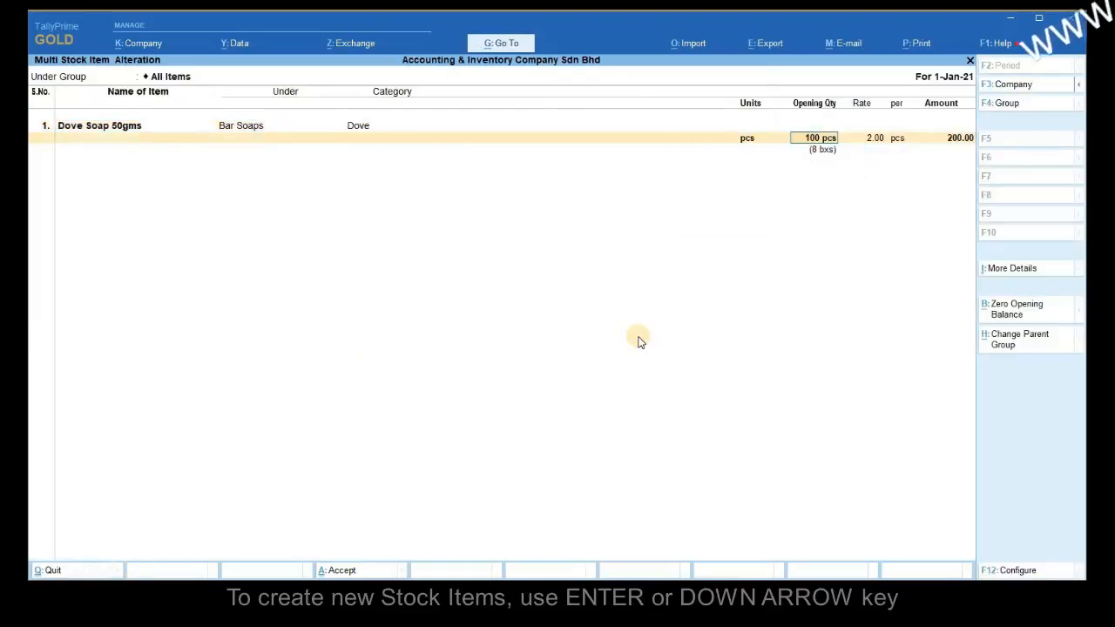
key(ctrl+a)
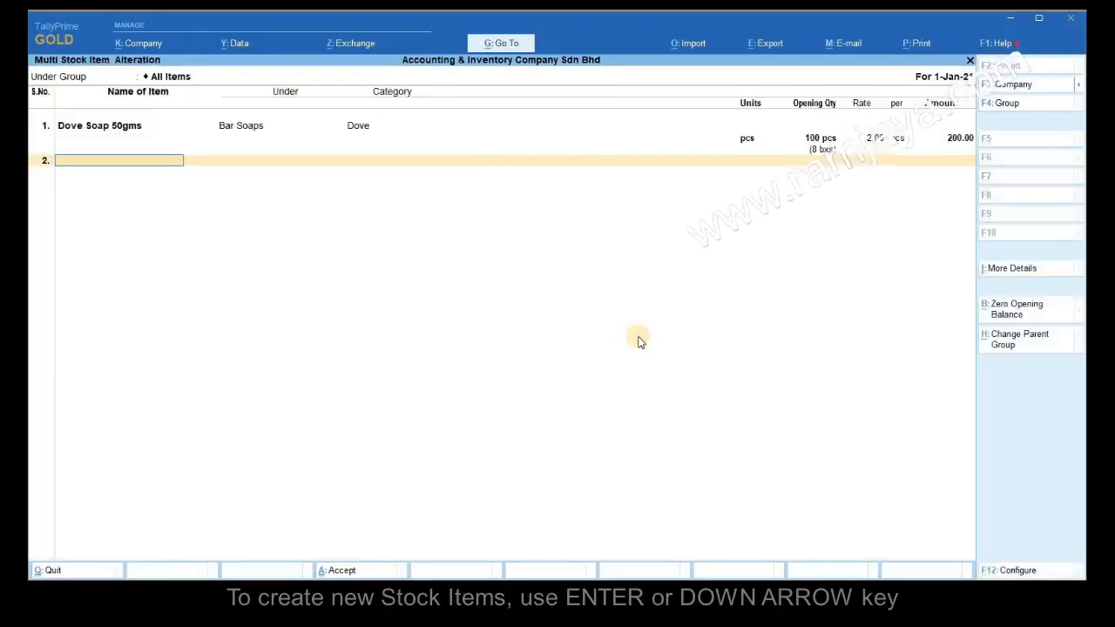
text(Au Organic)
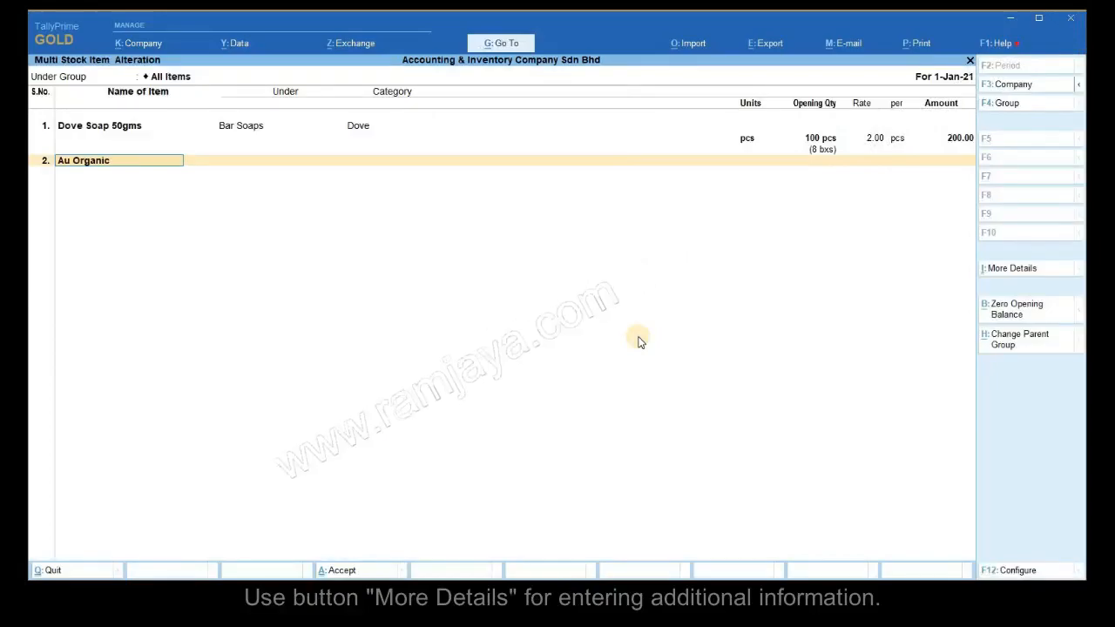
key(Return)
key(Down)
key(Return)
key(Return)
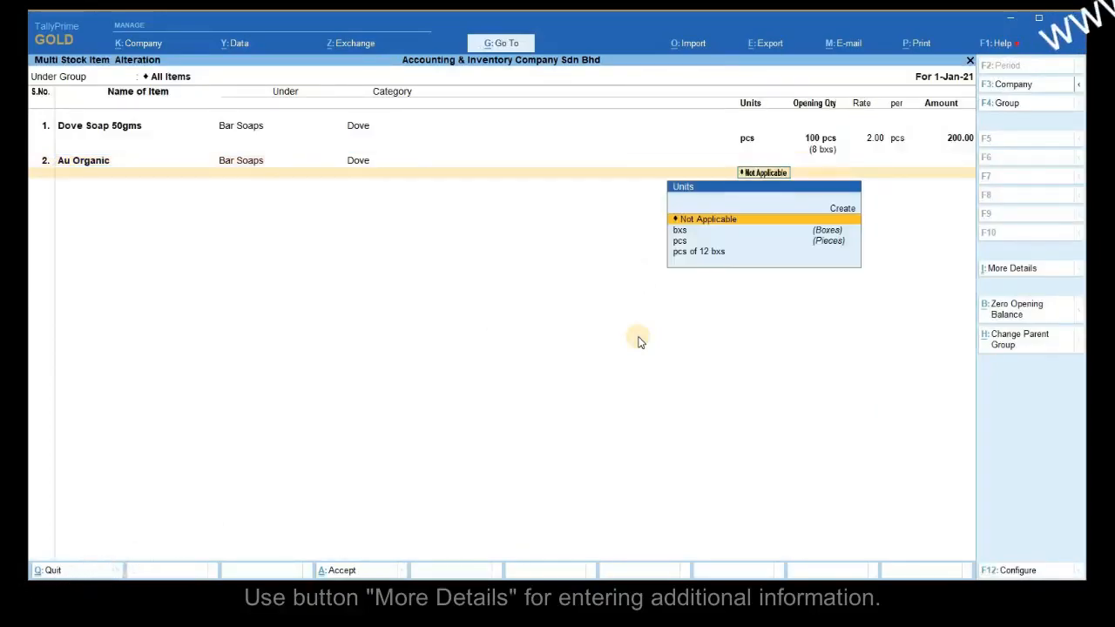
key(Return)
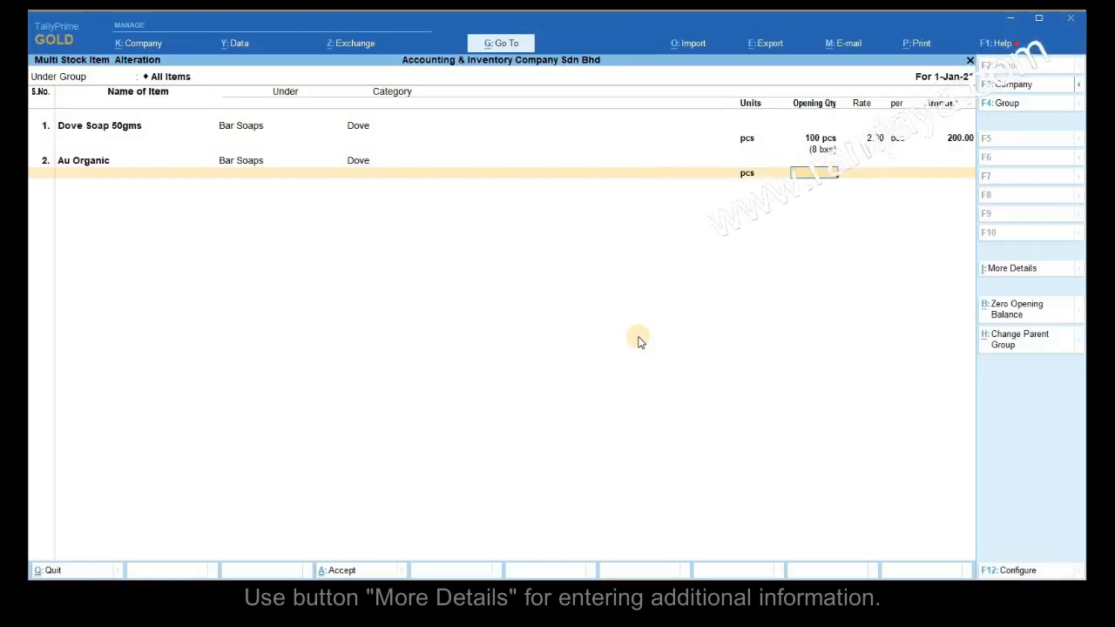
Enter an opening quantity of 50 pcs at a rate of 5.00 for Au Organic and save the stock item list
key(Down)
key(Return)
key(Return)
text(5)
key(Return)
key(Return)
key(Return)
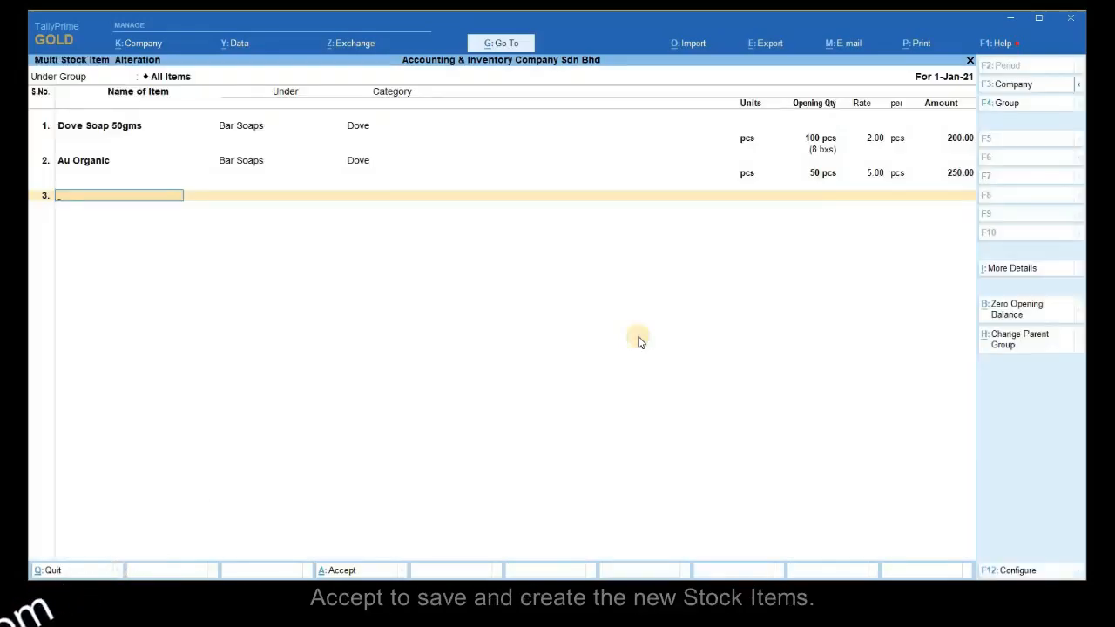
key(Return)
key(Return)
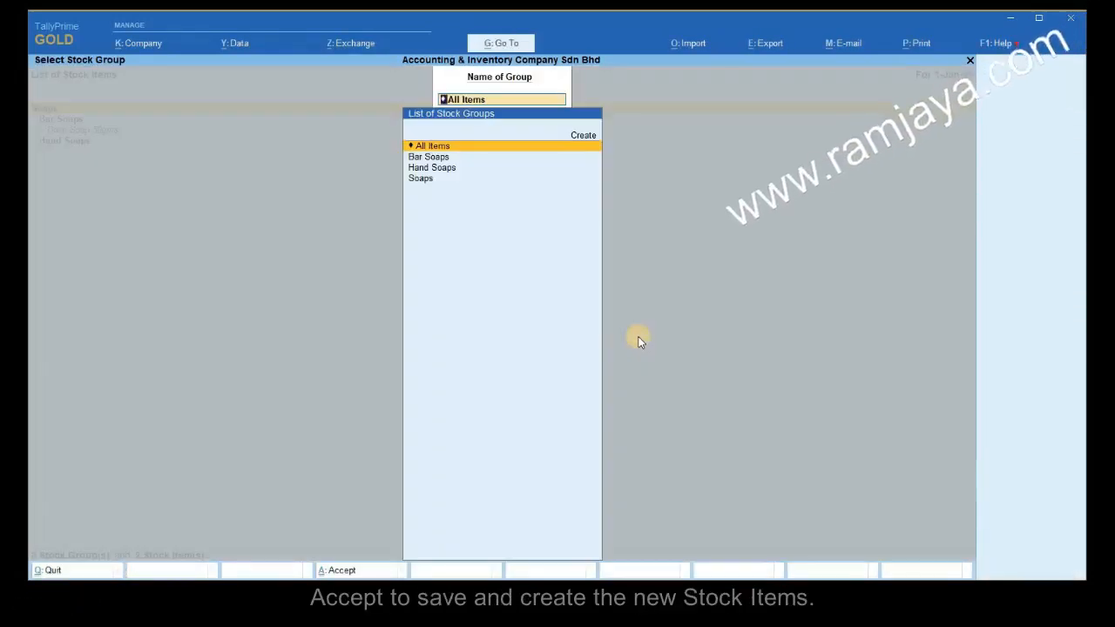
Leave the Chart of Accounts, open the stock item Au Organic for alteration and accept its details
click(969, 61)
click(969, 61)
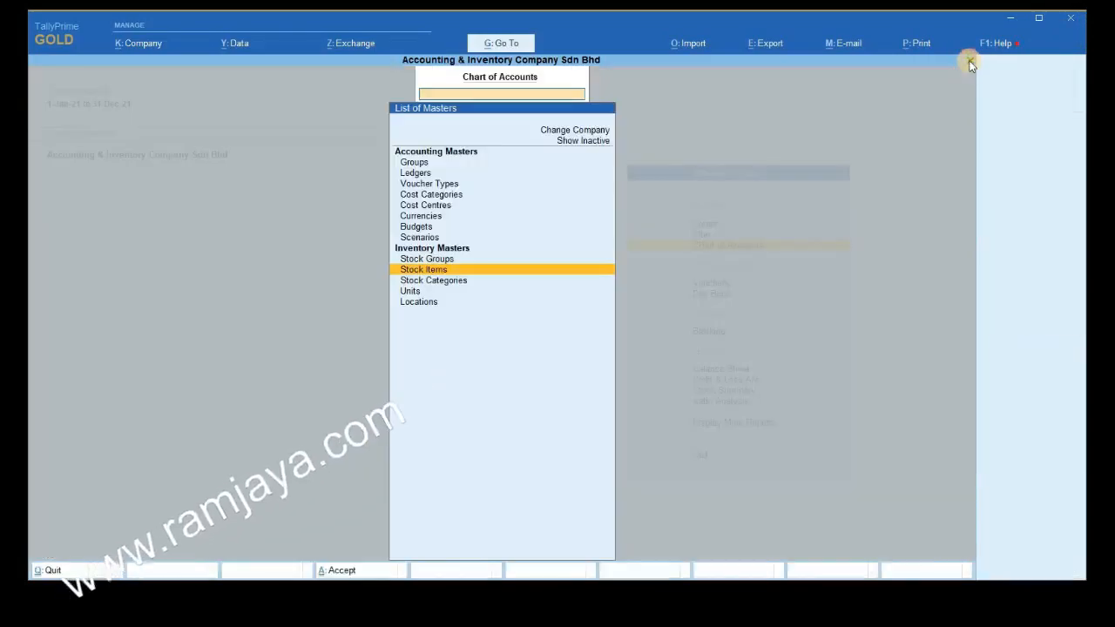
click(968, 60)
click(770, 235)
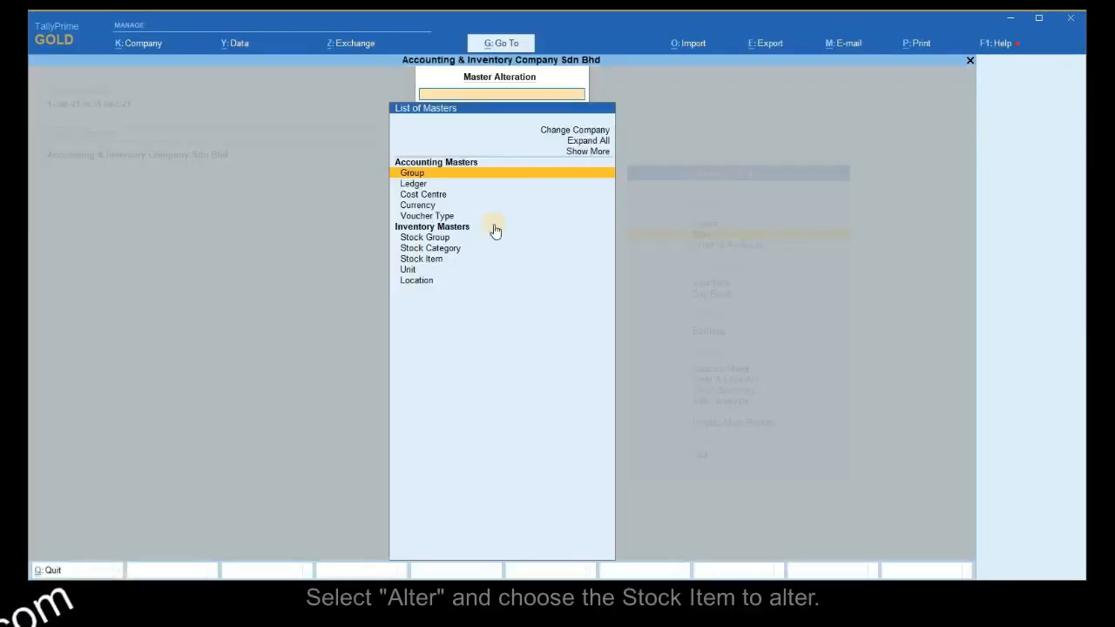
click(427, 259)
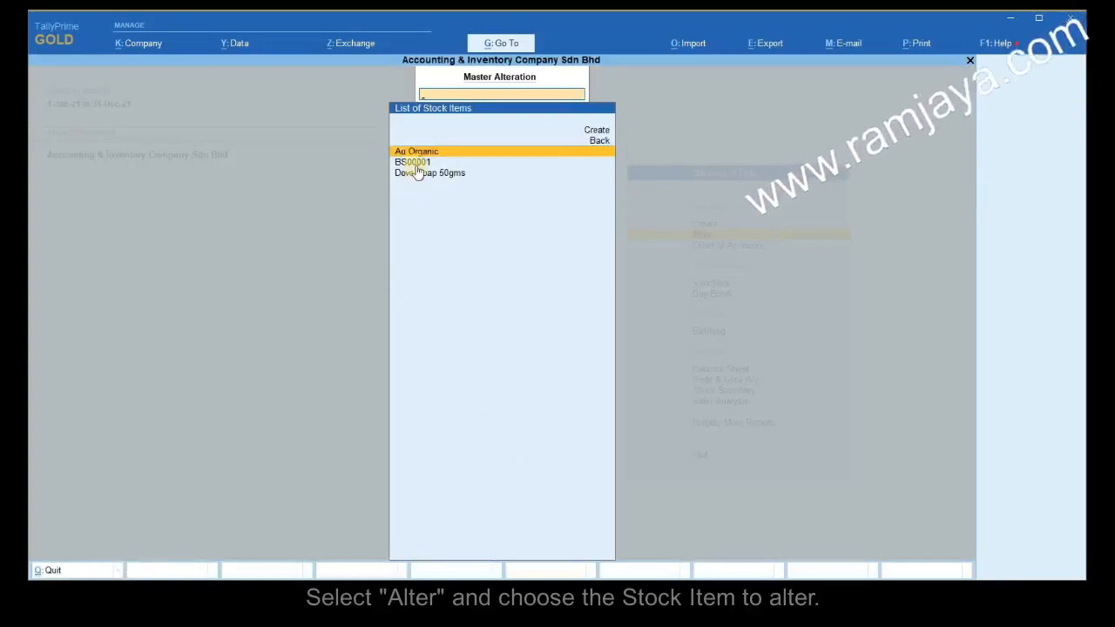
click(418, 153)
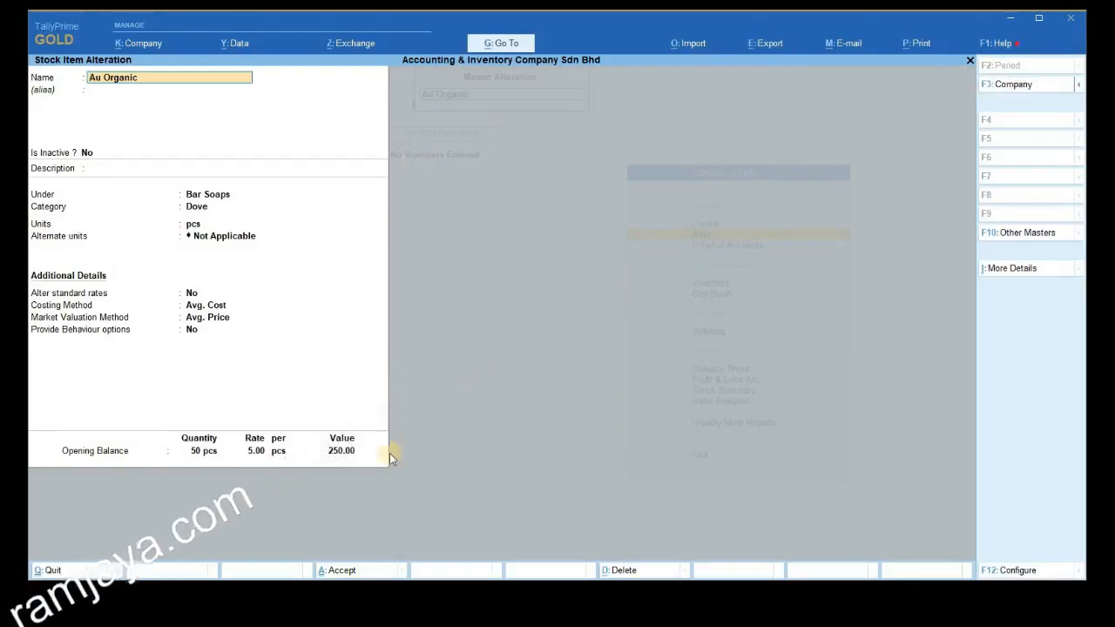
click(355, 571)
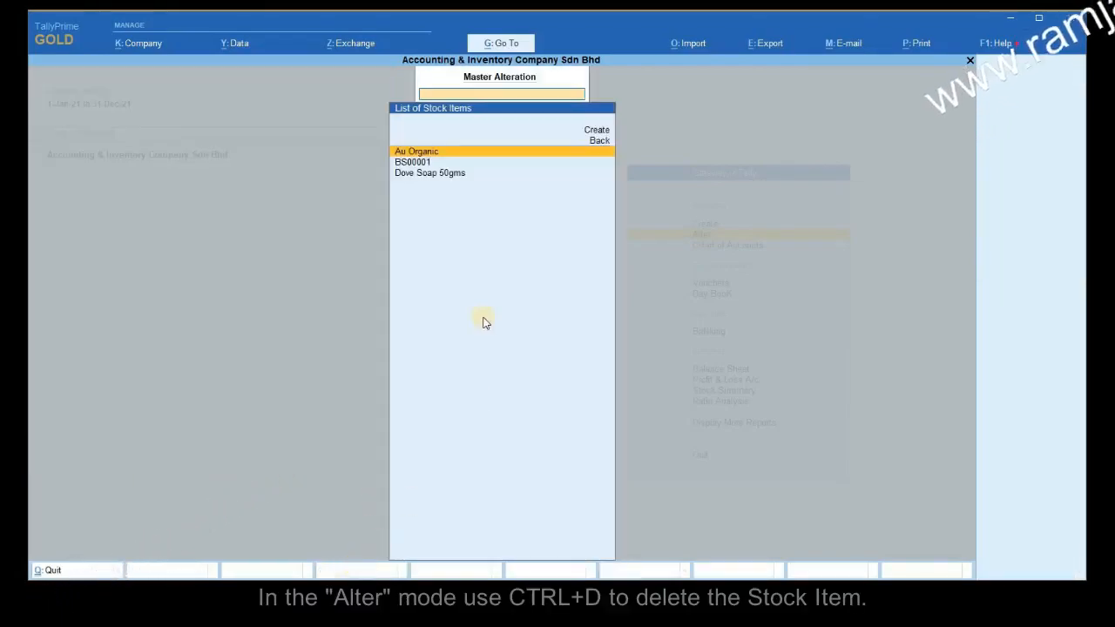
Open the stock item Dove Soap 50gms for alteration and request its deletion
click(432, 173)
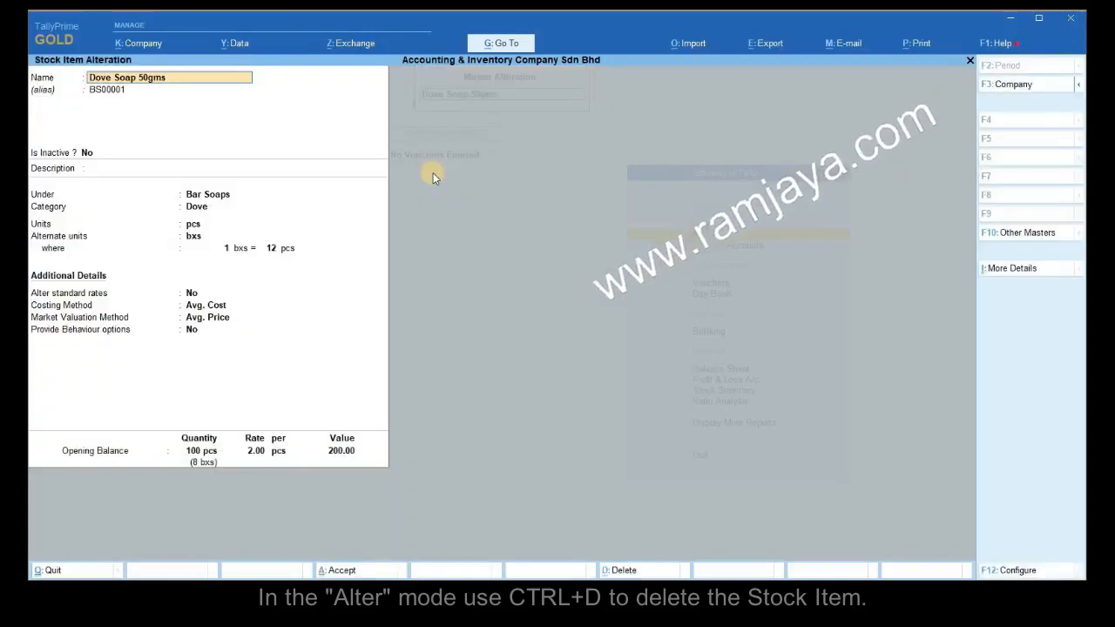
click(650, 573)
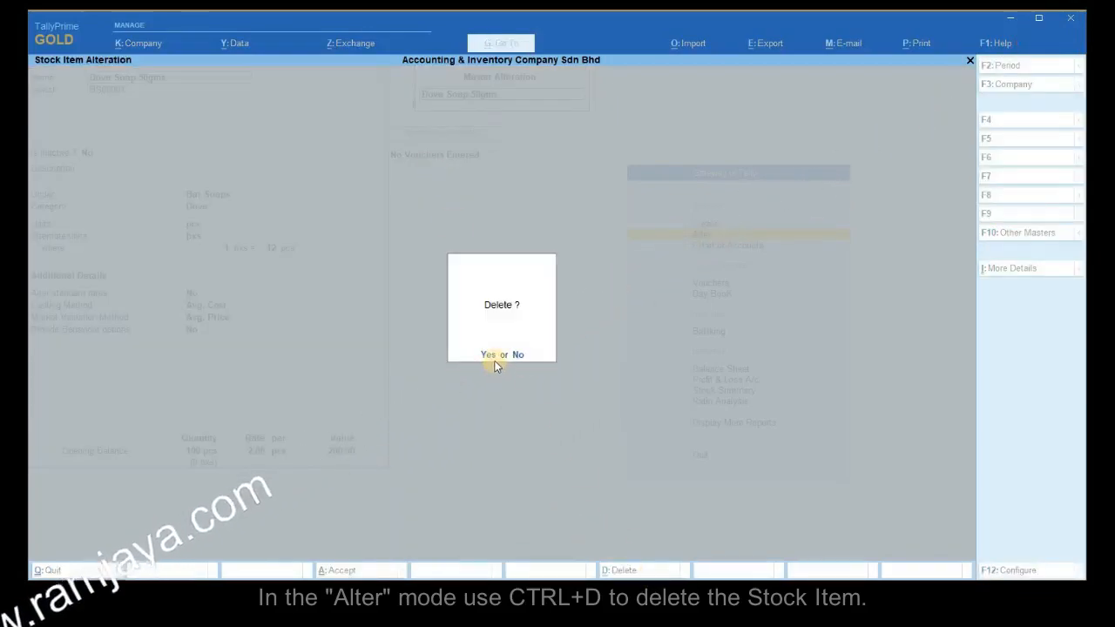